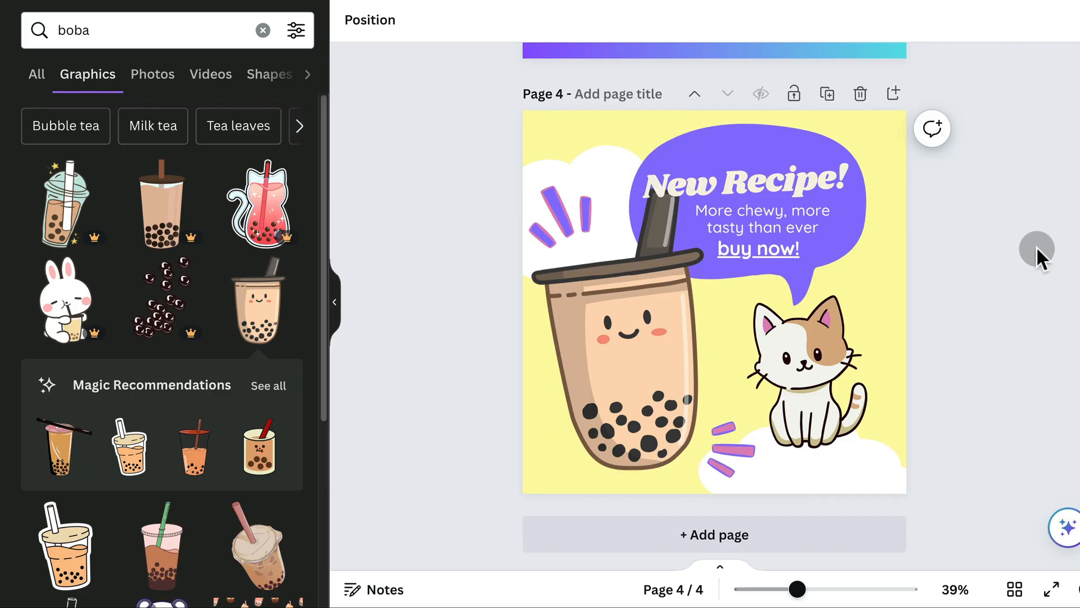
# Apply the Party page animation to page 4 and have it animate on both enter and exit.
pyautogui.click(580, 121)
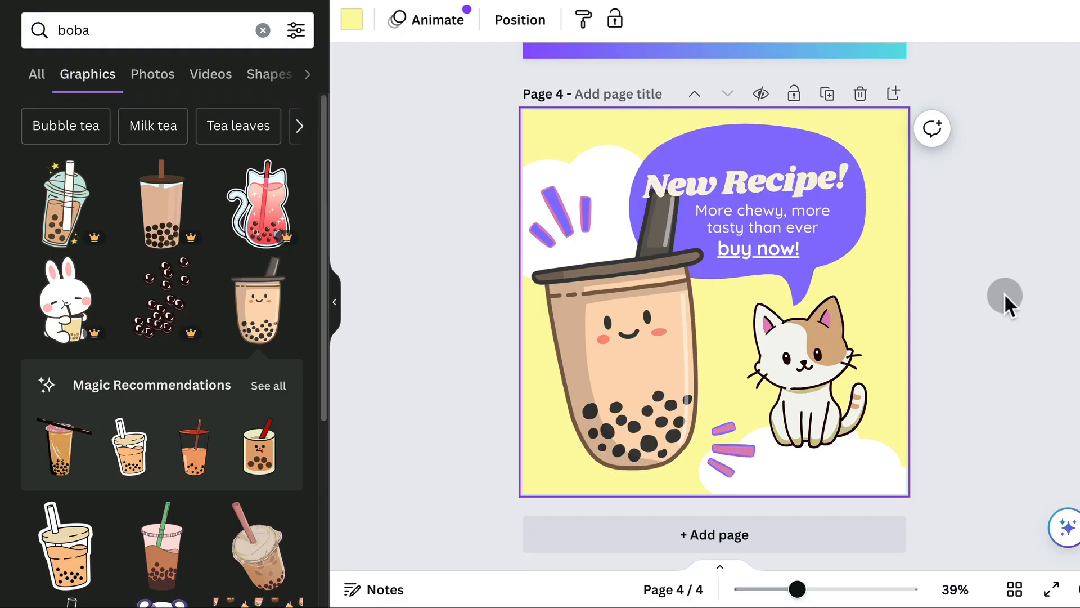
pyautogui.click(486, 352)
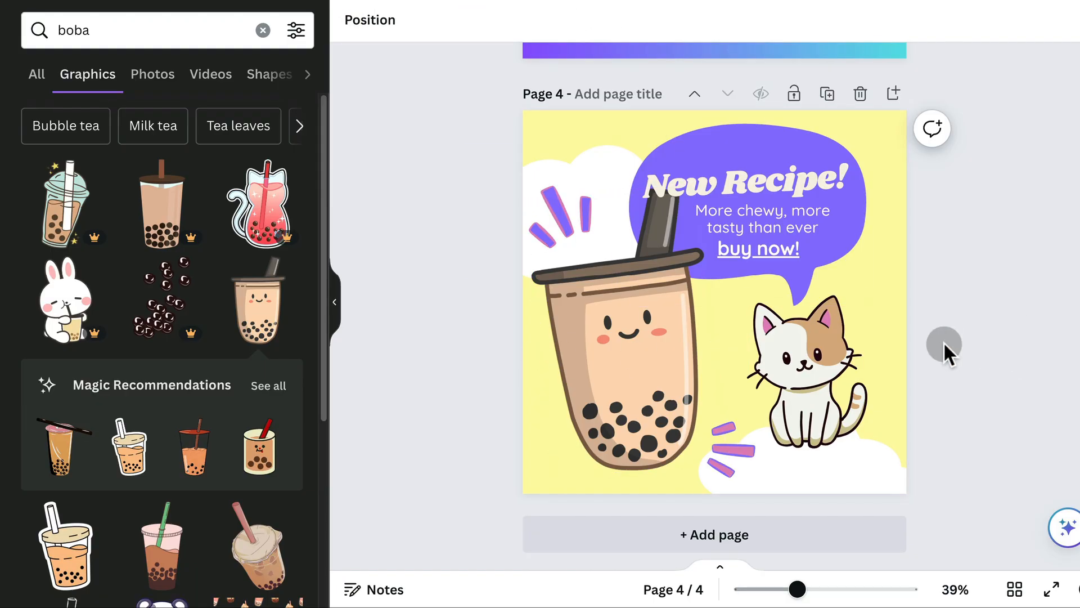
pyautogui.click(641, 349)
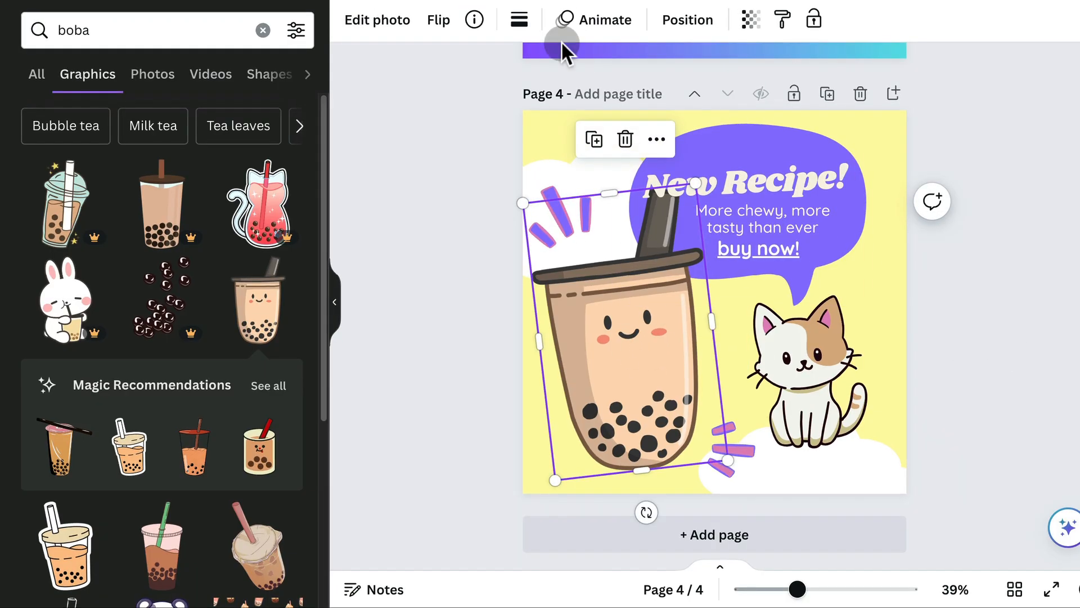
pyautogui.click(600, 20)
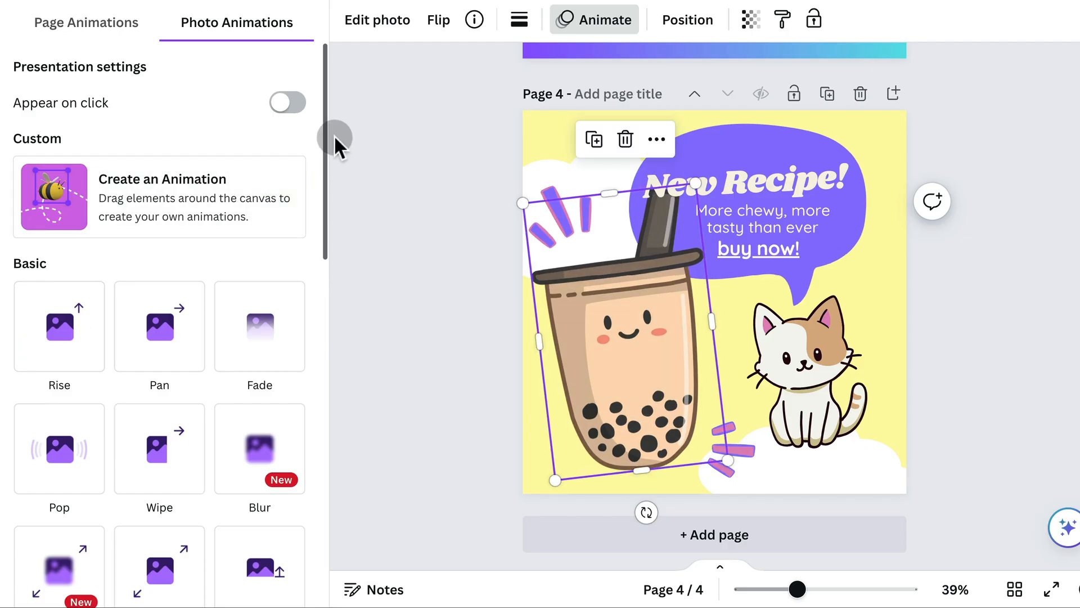
pyautogui.click(51, 23)
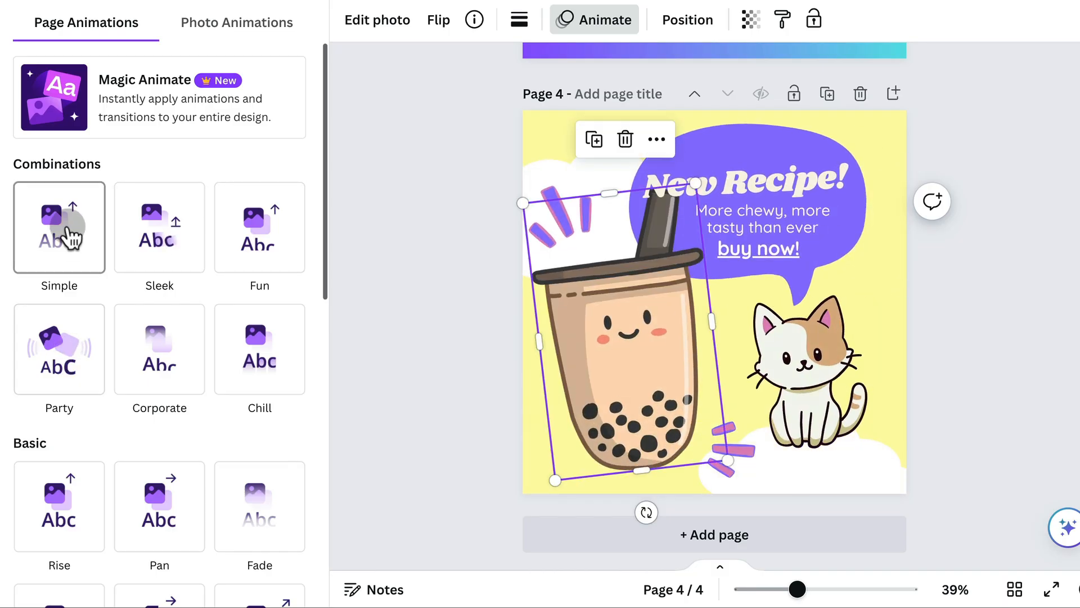
pyautogui.click(56, 346)
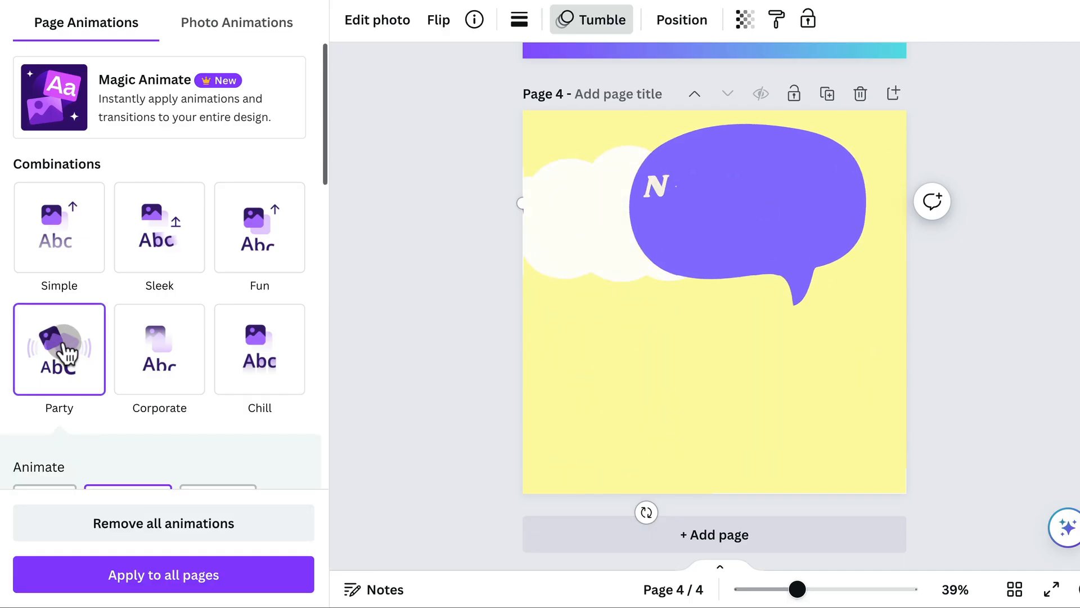
pyautogui.click(531, 340)
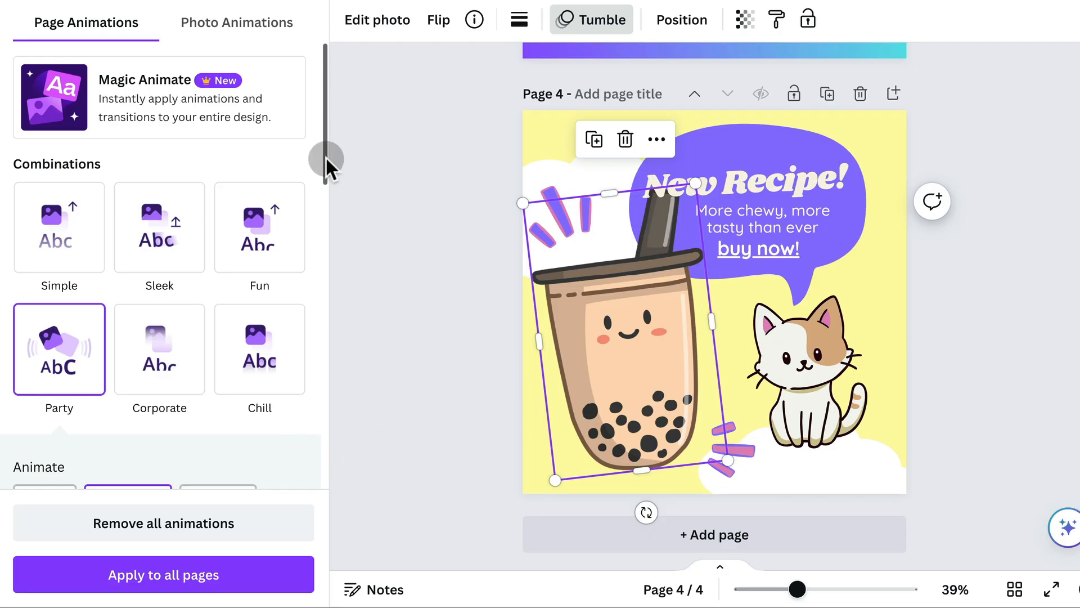
pyautogui.moveTo(326, 157); pyautogui.dragTo(332, 210)
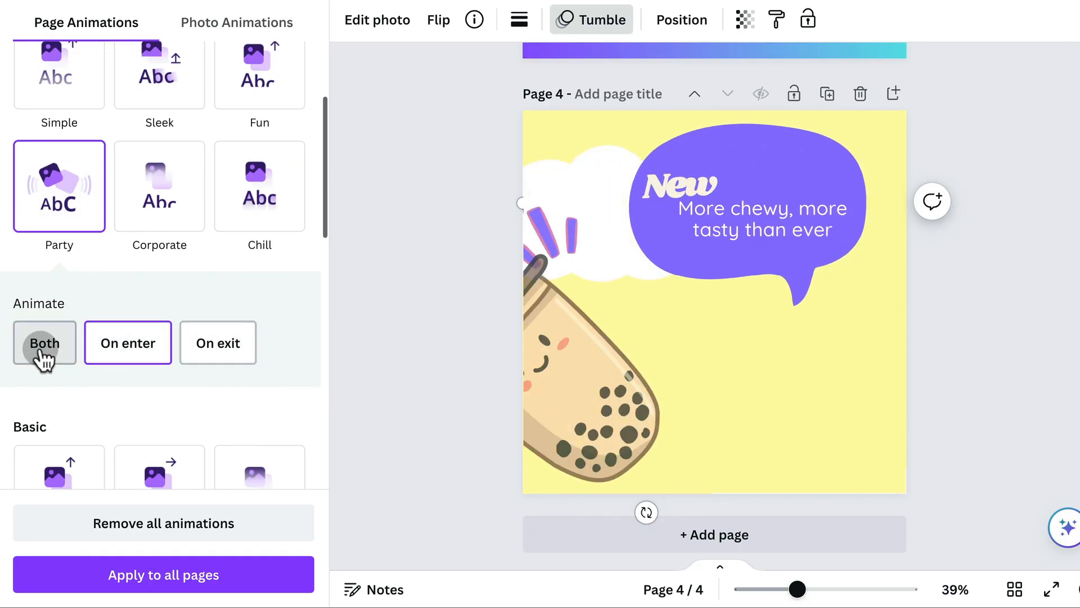
pyautogui.click(43, 351)
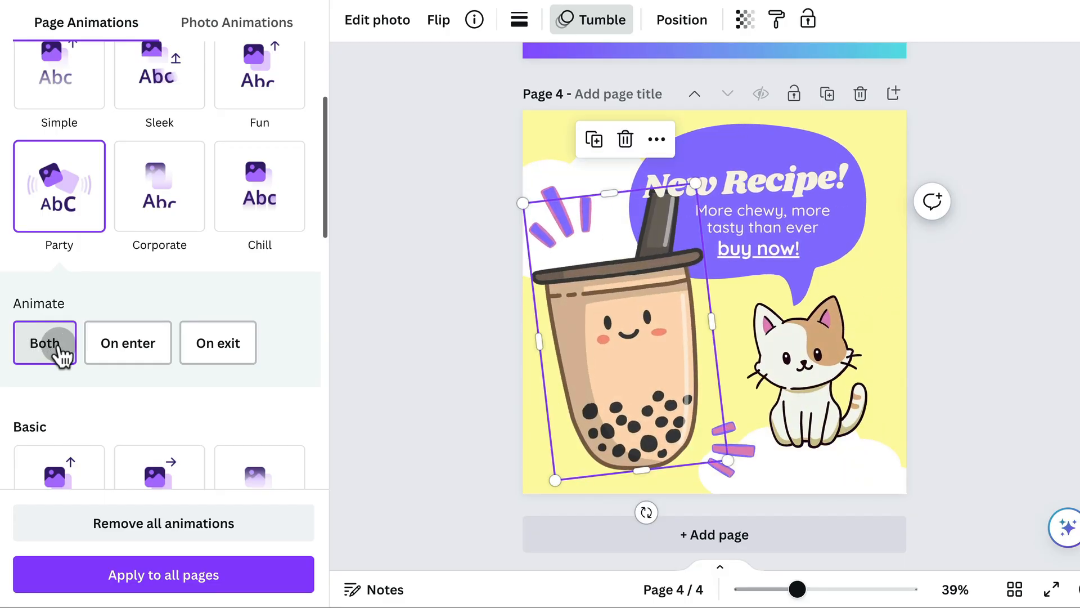
# Check the timing setting of page 4.
pyautogui.click(438, 225)
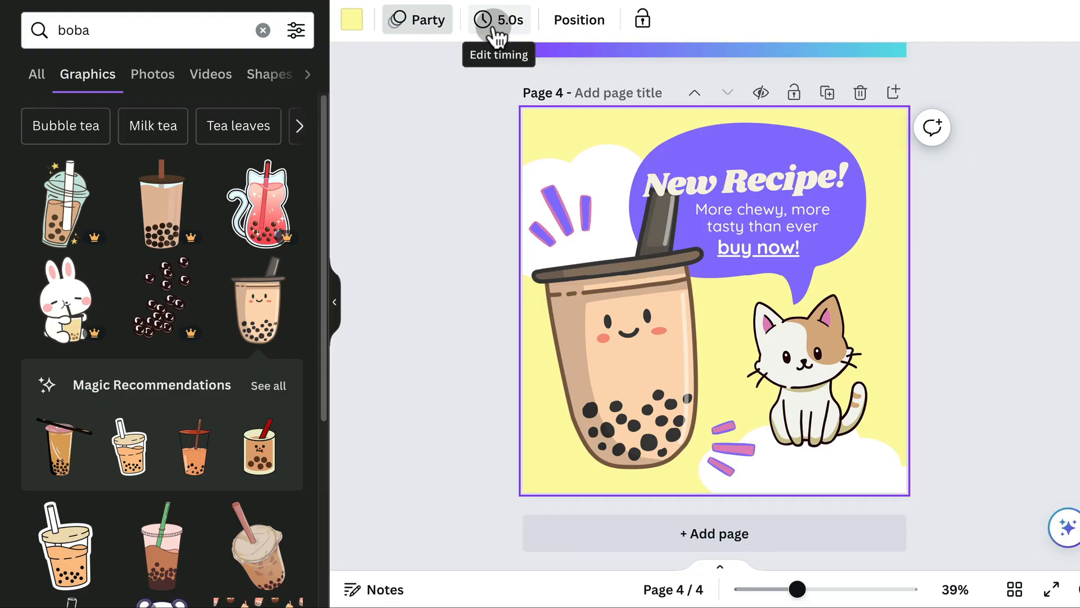
pyautogui.click(575, 134)
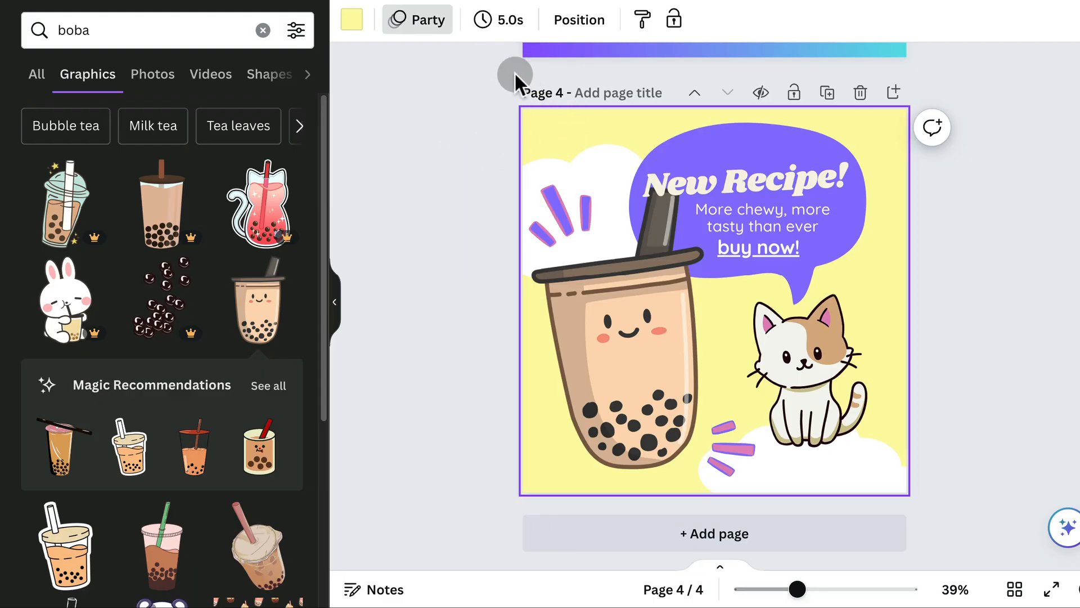
pyautogui.click(507, 25)
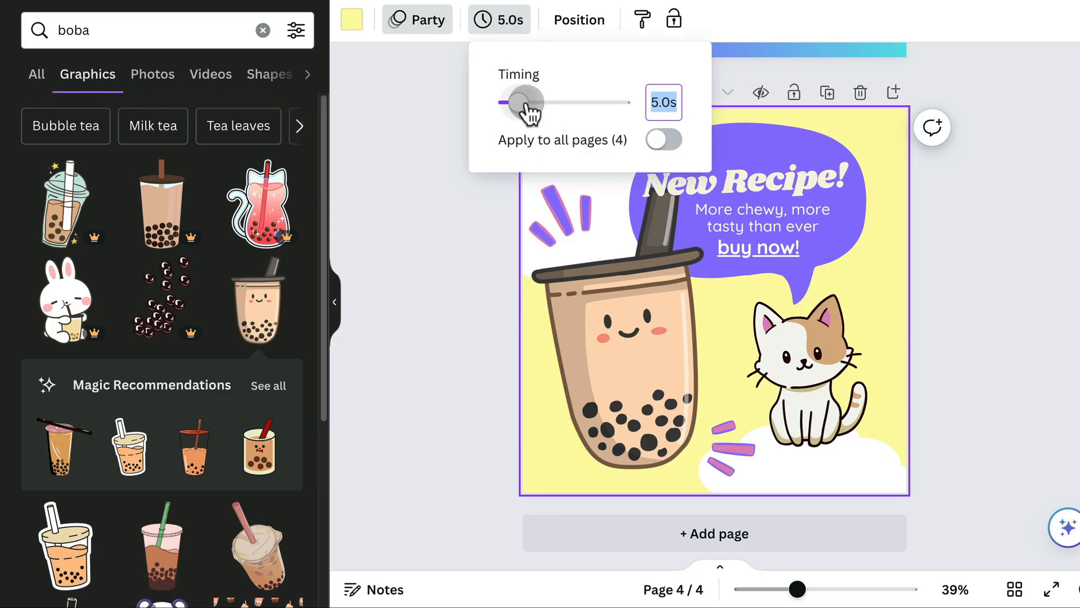
pyautogui.click(1033, 70)
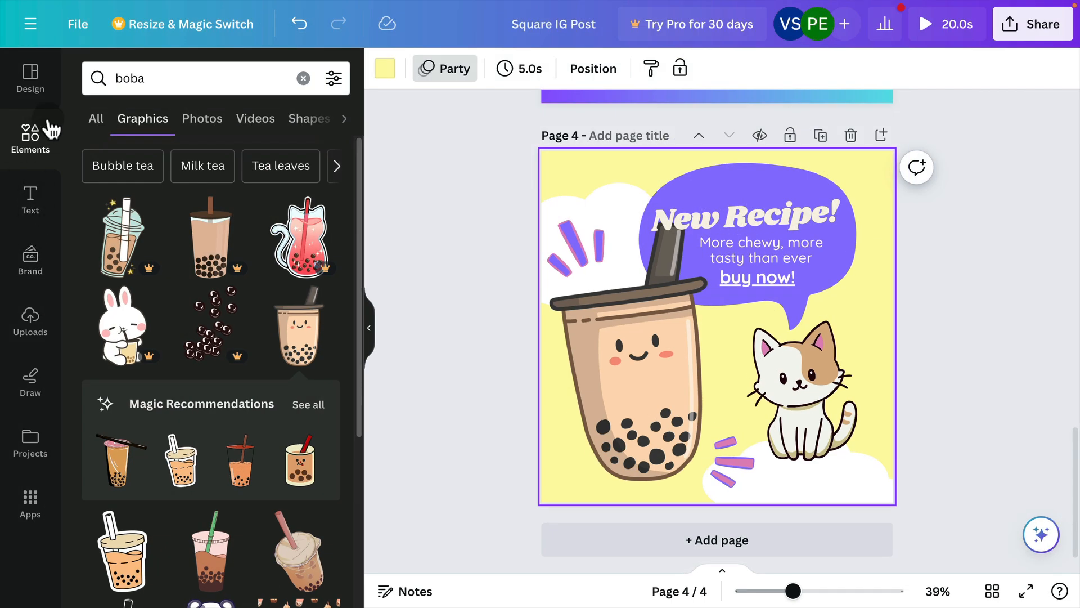
# Clear the element search and browse the full Stickers category.
pyautogui.click(184, 69)
pyautogui.press('super+a')
pyautogui.press('BackSpace')
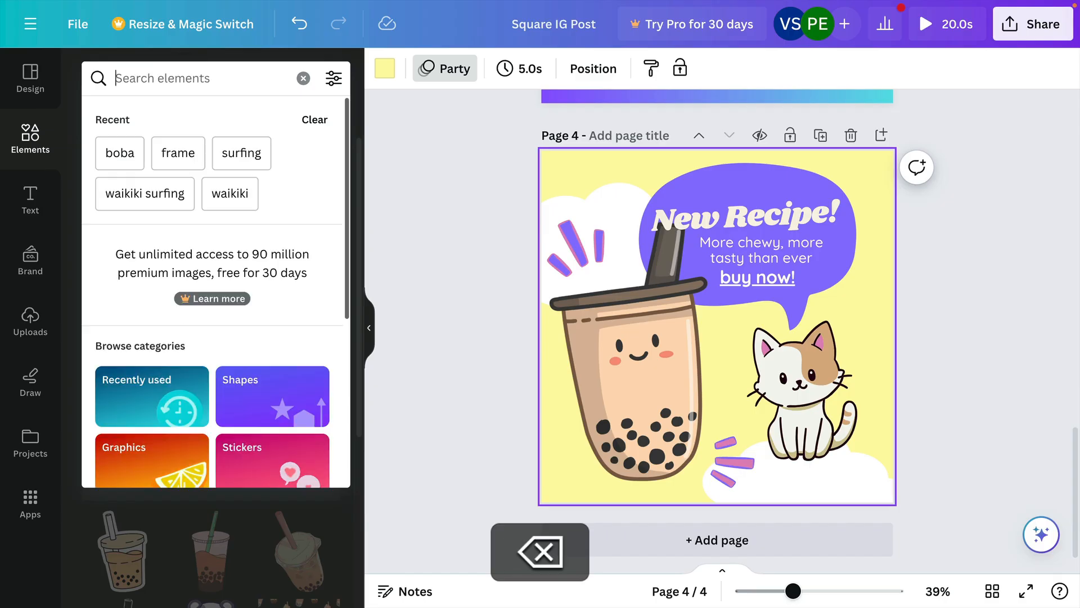
pyautogui.click(20, 139)
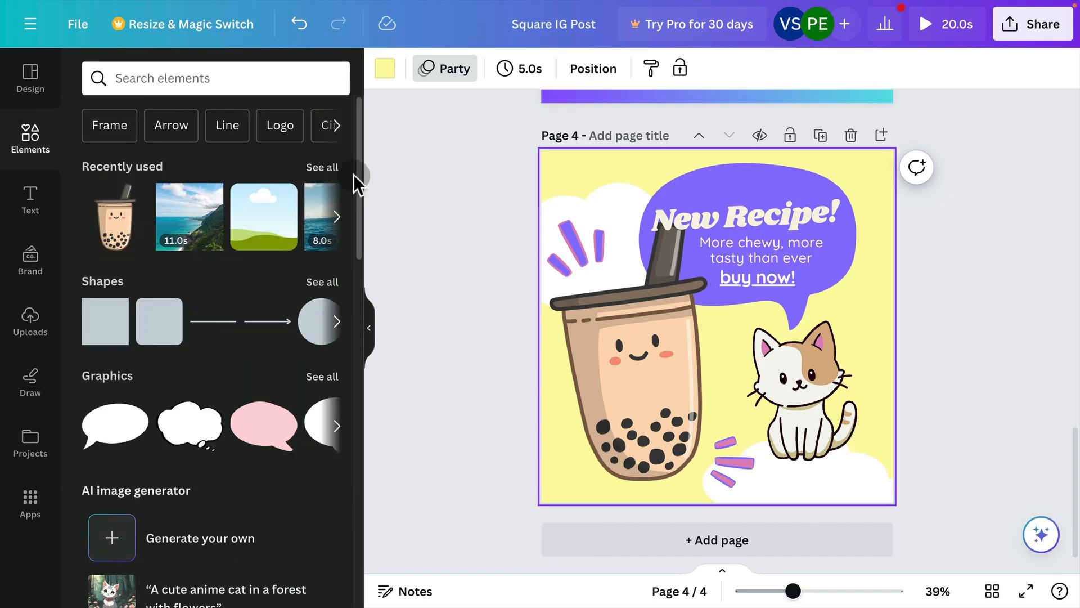
pyautogui.moveTo(358, 180); pyautogui.dragTo(369, 327)
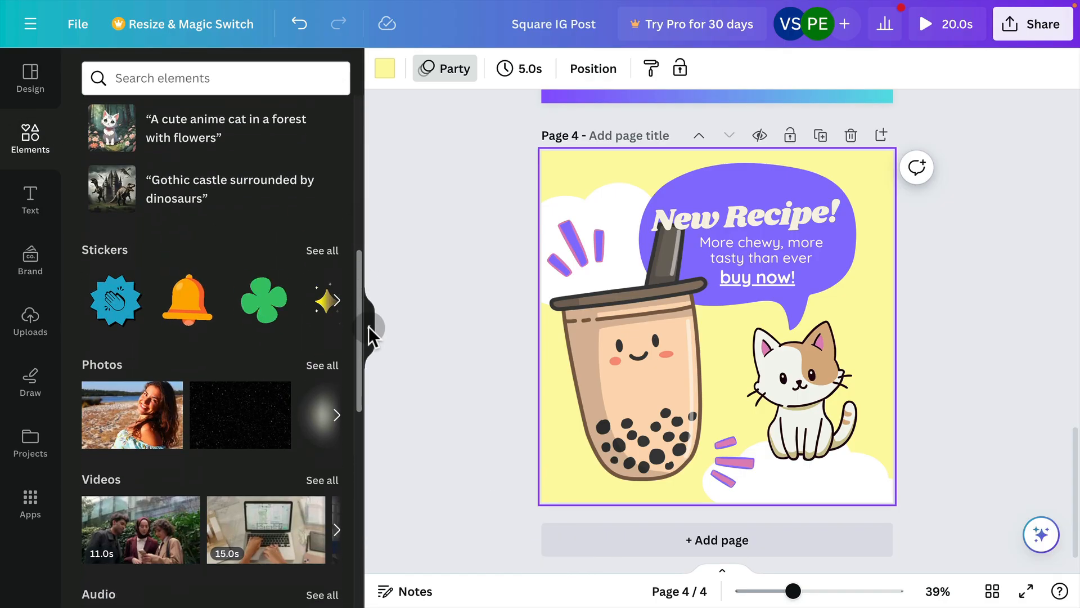
pyautogui.click(332, 260)
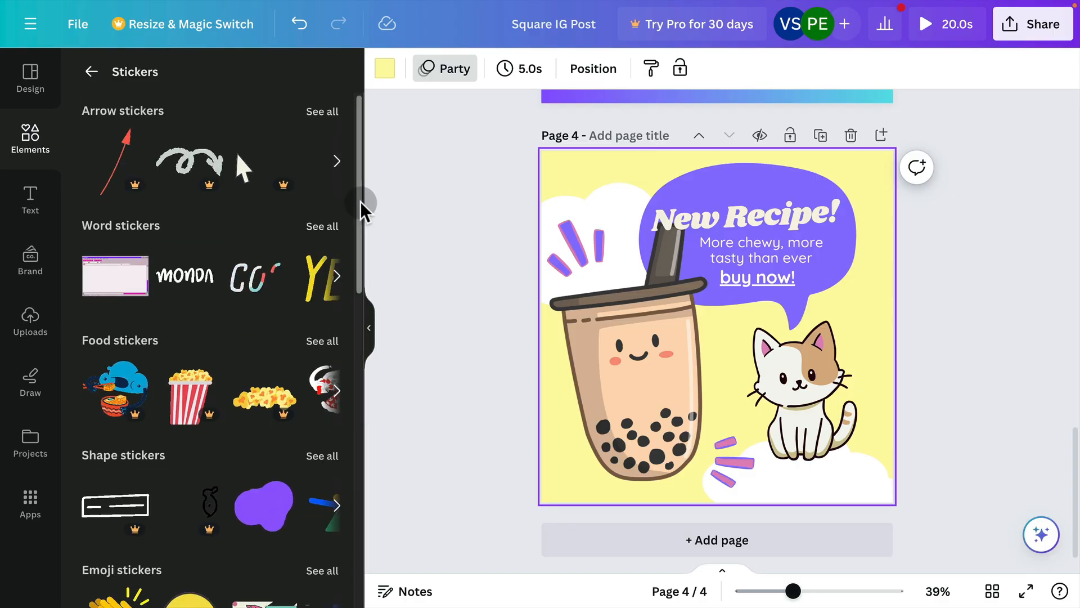
pyautogui.moveTo(360, 201); pyautogui.dragTo(357, 299)
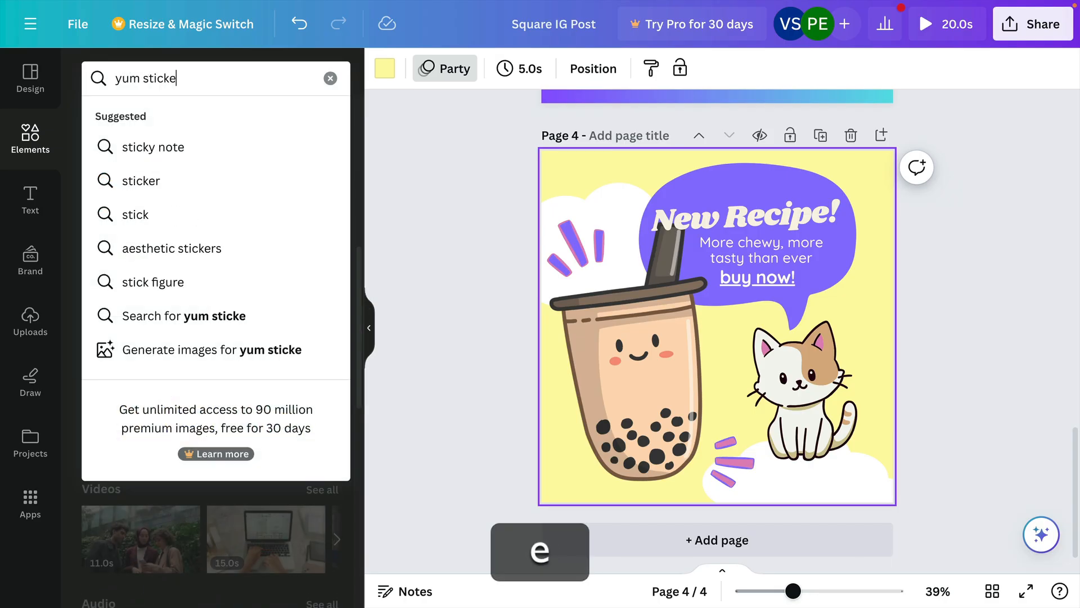
# Search the elements for "yum sticker" and add the animated three-star sparkle graphic to page 4.
pyautogui.write('r')
pyautogui.press('Return')
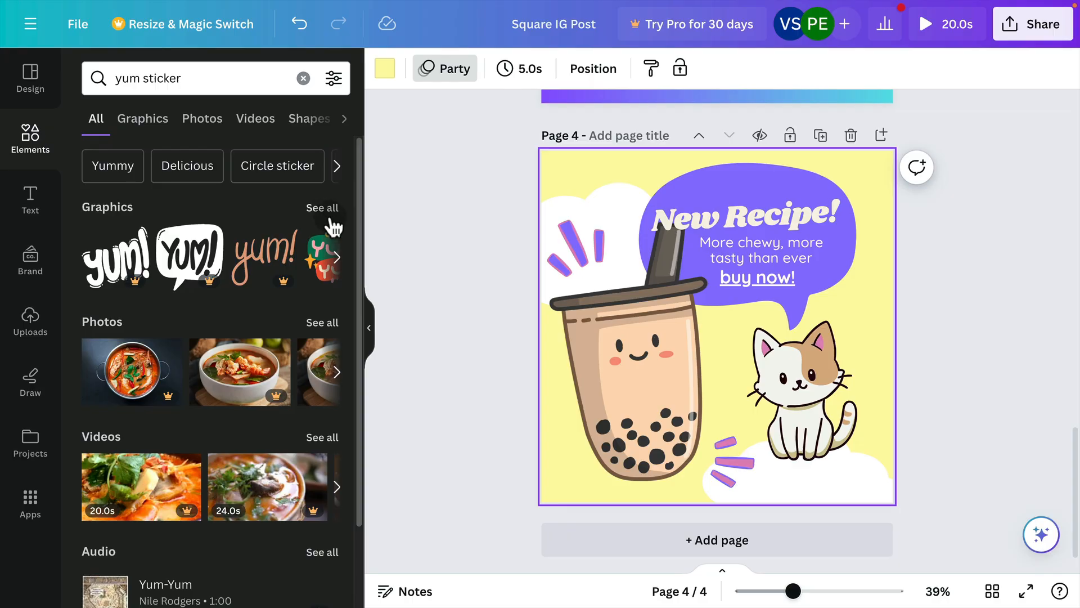
pyautogui.moveTo(363, 286); pyautogui.dragTo(350, 212)
pyautogui.click(327, 207)
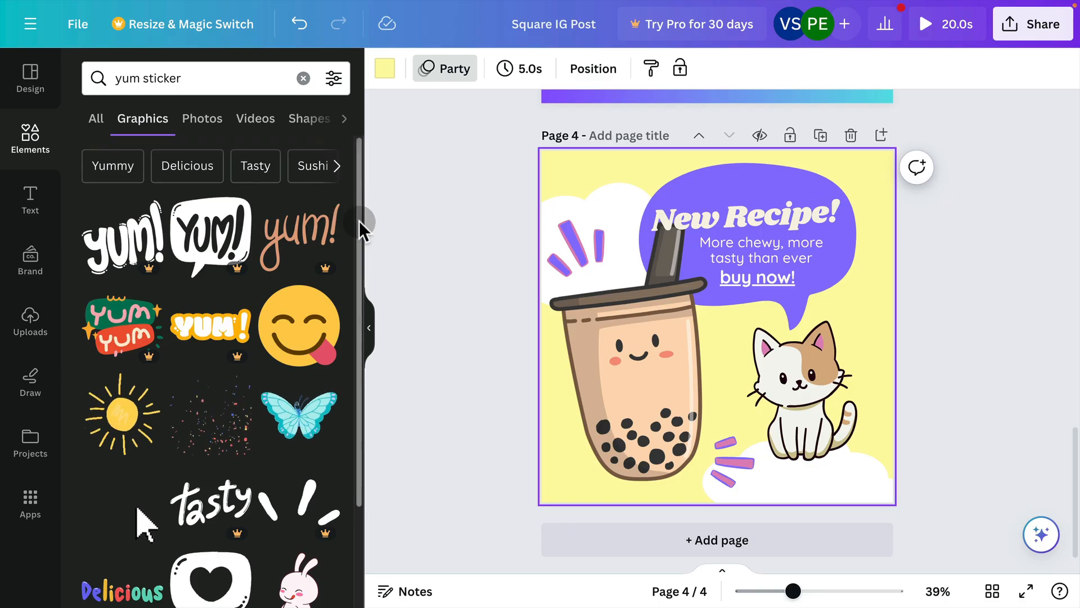
pyautogui.moveTo(359, 220); pyautogui.dragTo(363, 258)
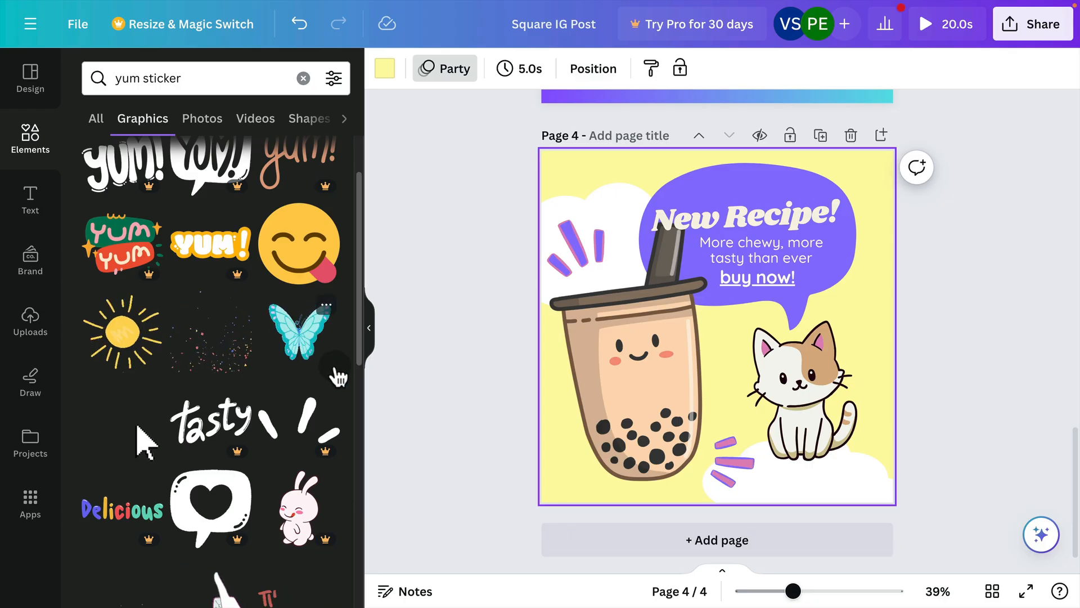
pyautogui.scroll(-5, 145, 442)
pyautogui.click(207, 377)
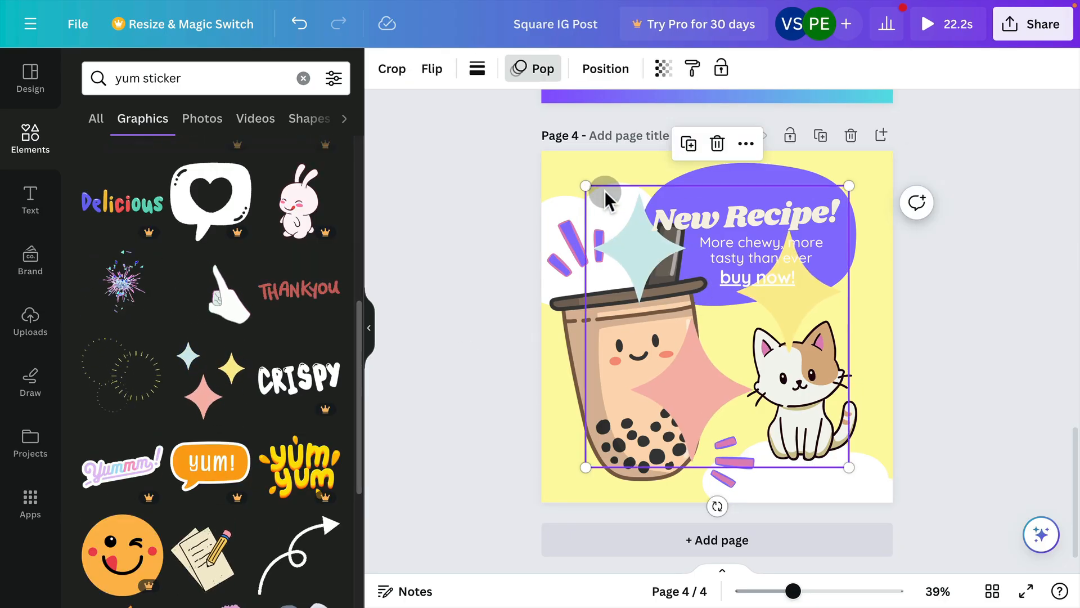
# Shrink the sparkle graphic, place it at the end of the "New Recipe!" heading, and put a copy on the boba cup's lower left edge.
pyautogui.moveTo(588, 189); pyautogui.dragTo(758, 370)
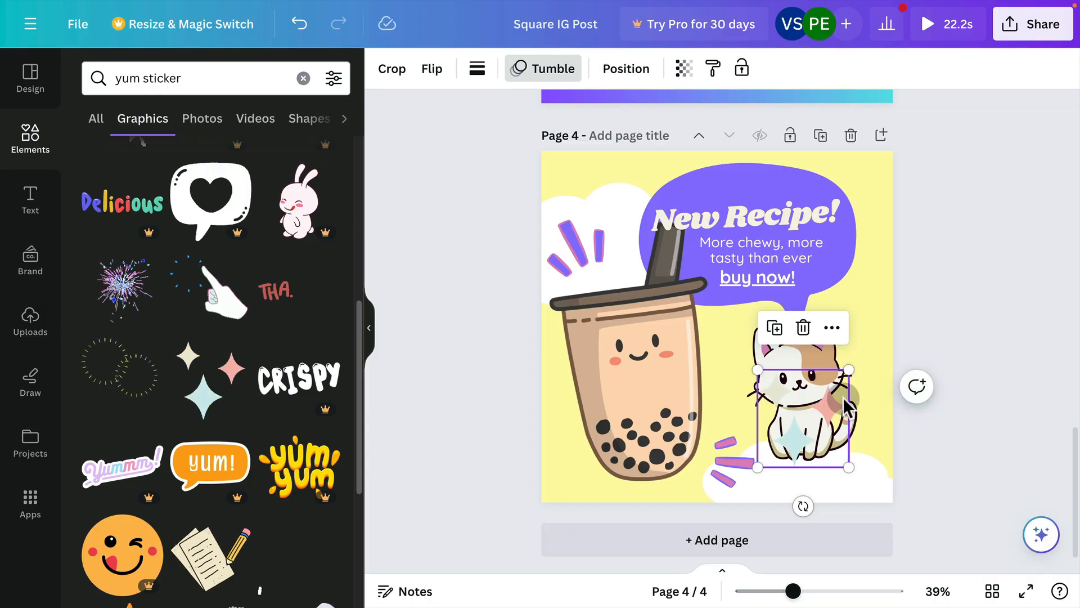
pyautogui.moveTo(845, 403); pyautogui.dragTo(840, 205)
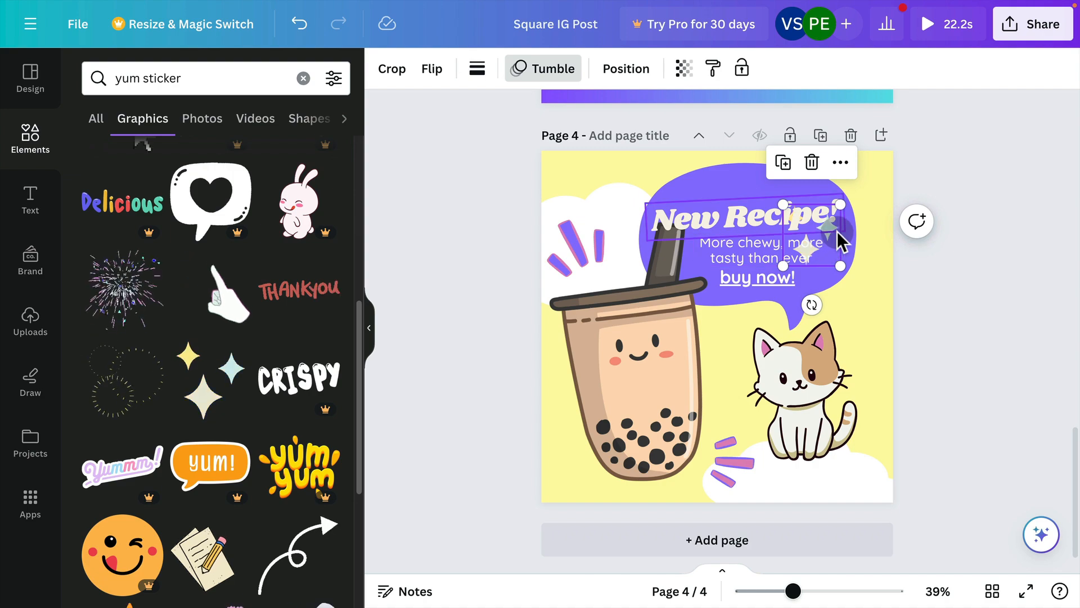
pyautogui.moveTo(840, 252); pyautogui.dragTo(586, 442)
pyautogui.press('super+bracketright')
pyautogui.press('super+v')
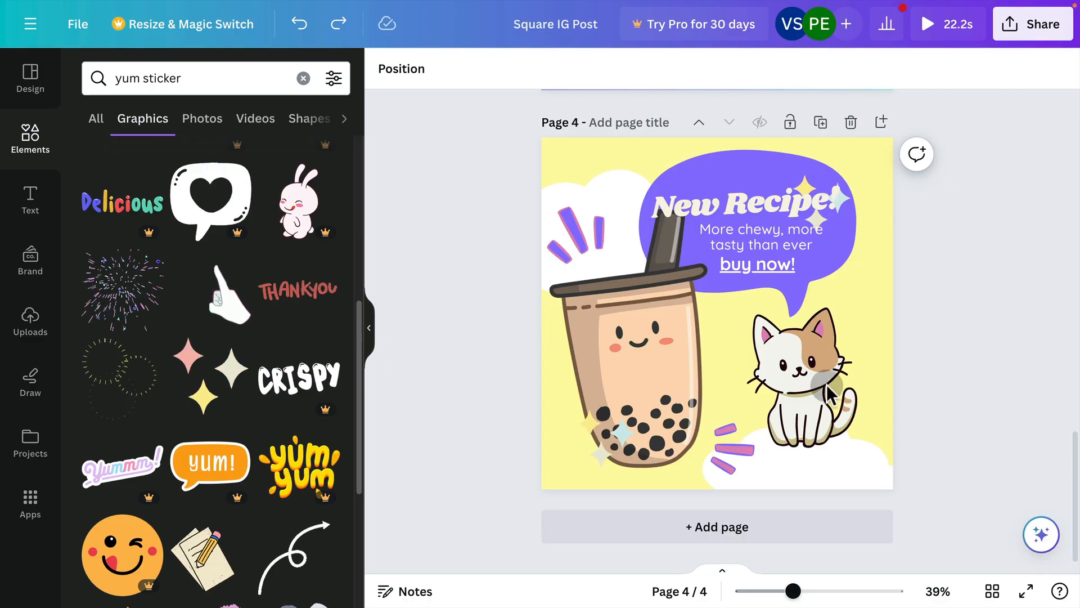
# Add the Wiggle motion effect to the boba cup.
pyautogui.click(670, 302)
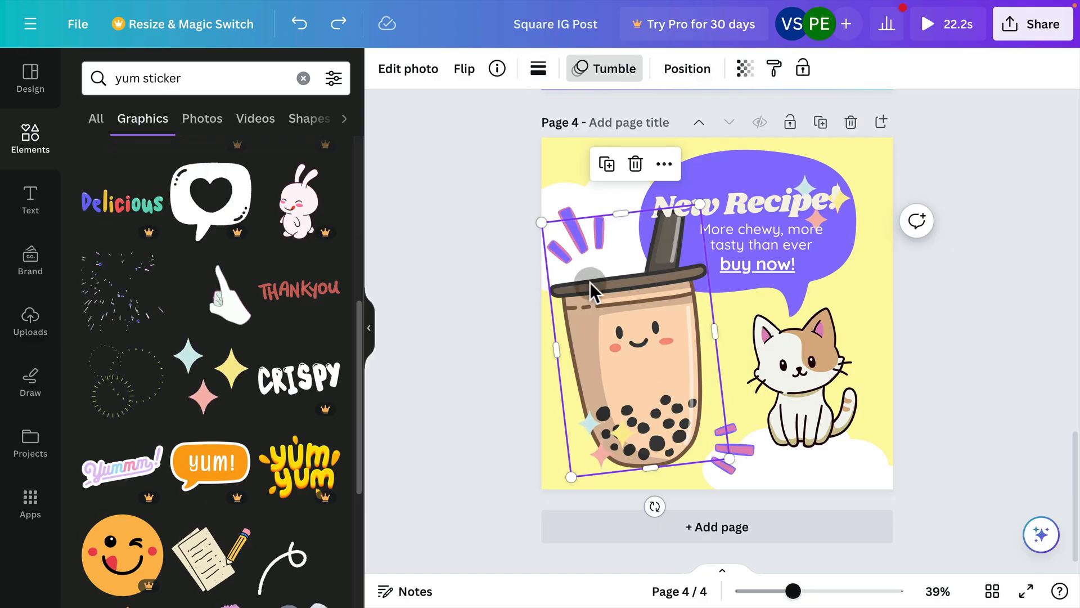
pyautogui.click(625, 68)
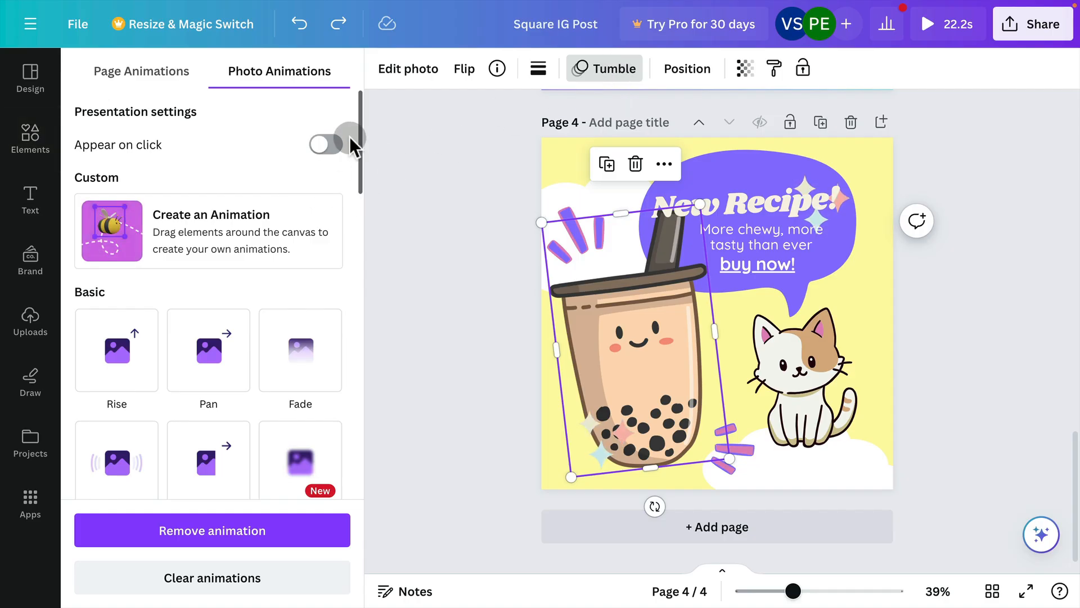
pyautogui.moveTo(359, 123); pyautogui.dragTo(355, 424)
pyautogui.click(78, 447)
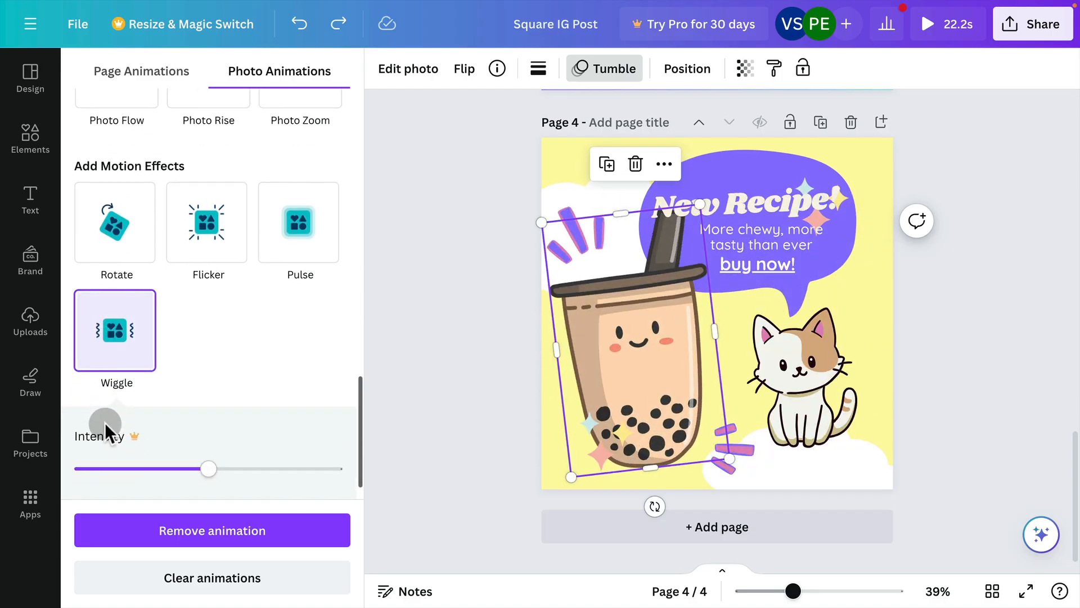
pyautogui.click(133, 335)
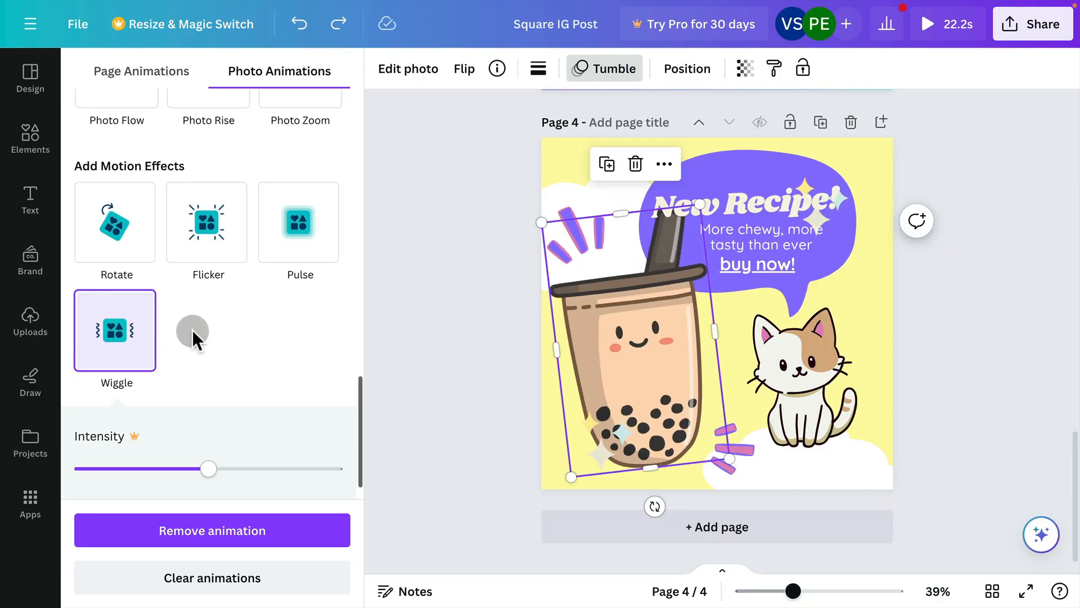
# Add the Wiggle motion effect to the cat graphic.
pyautogui.click(791, 363)
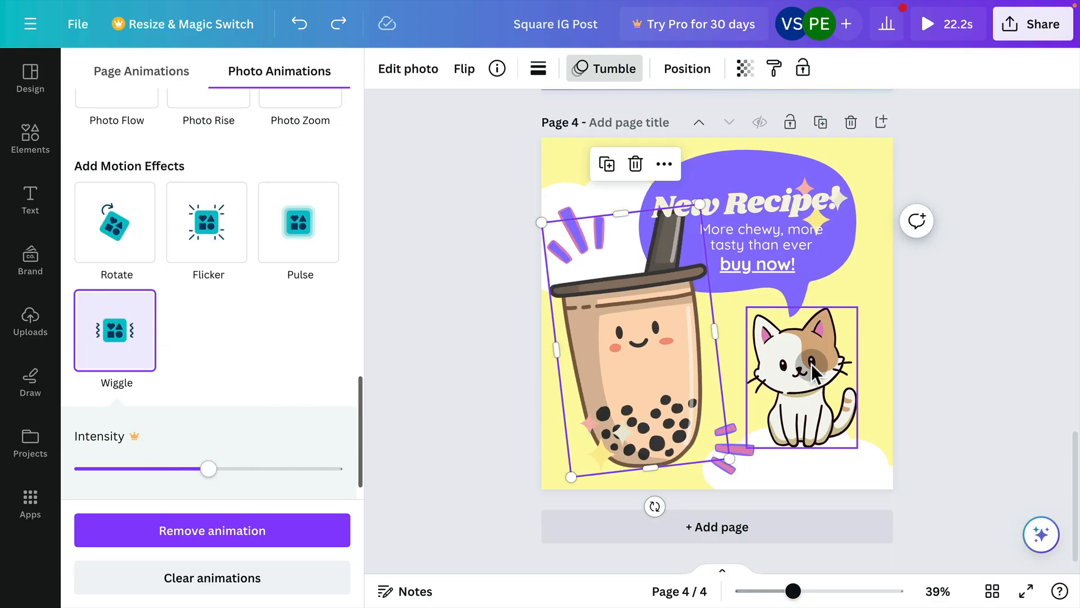
pyautogui.moveTo(363, 290); pyautogui.dragTo(329, 444)
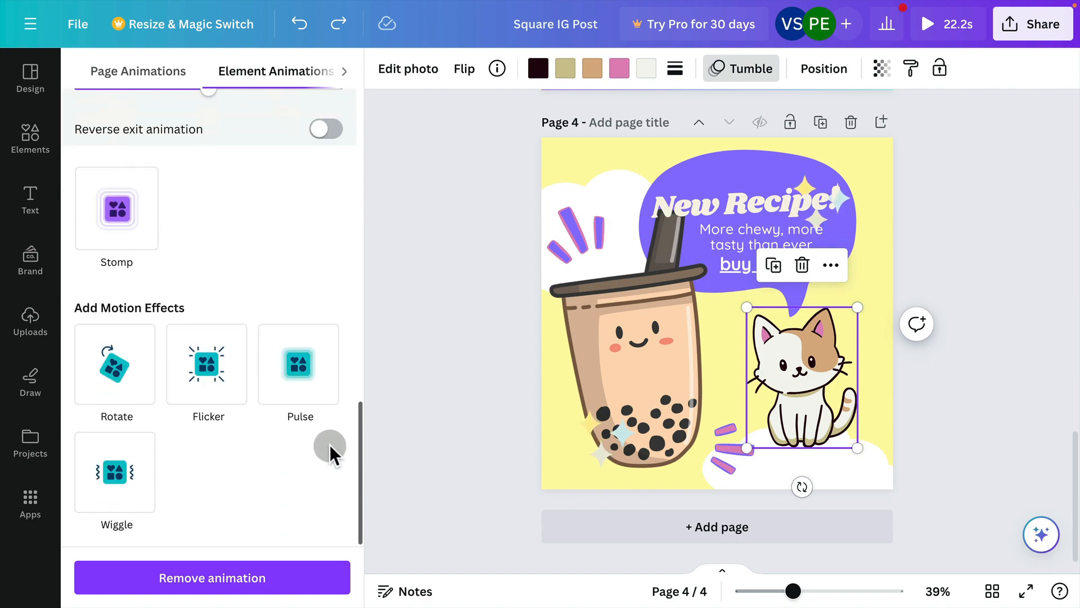
pyautogui.click(108, 456)
pyautogui.click(961, 254)
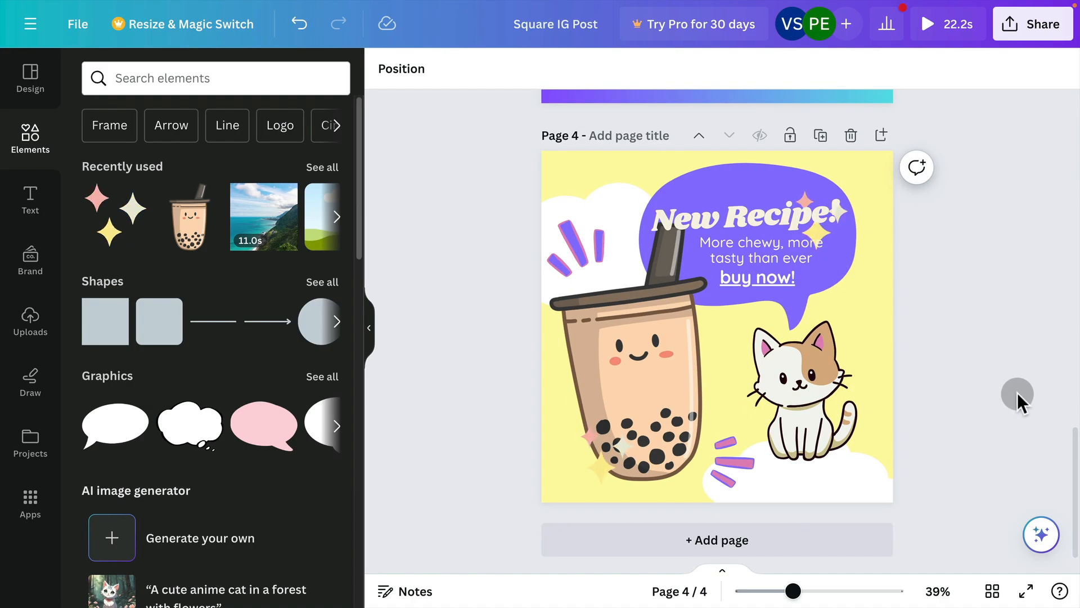
# Show the page durations on the timeline, shorten the boba "New Recipe!" page to 5.0 seconds, and play it from its start.
pyautogui.click(725, 570)
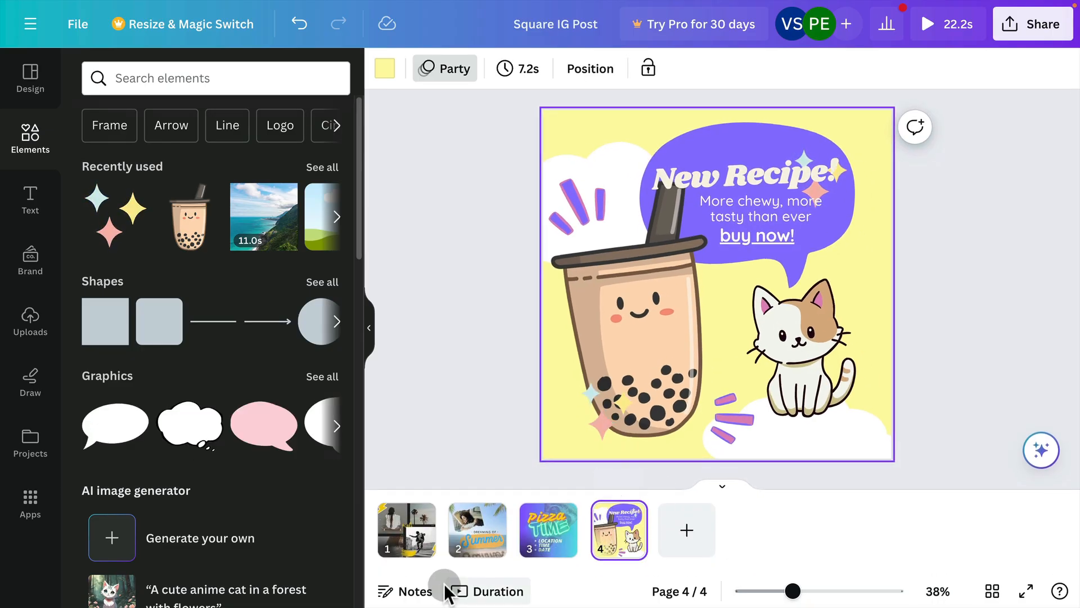
pyautogui.click(477, 594)
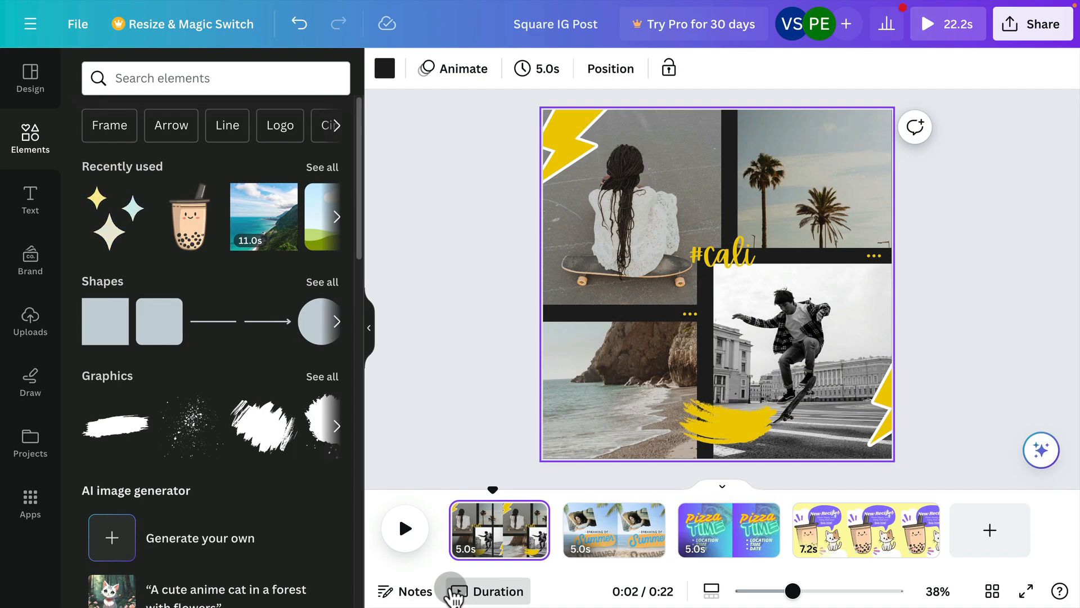
pyautogui.click(804, 513)
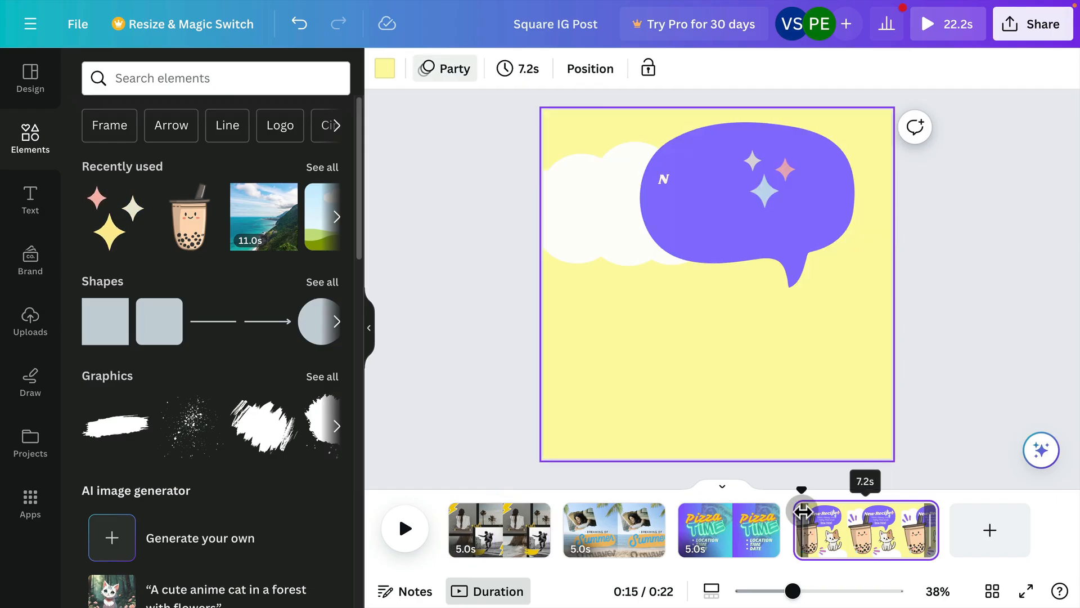
pyautogui.moveTo(802, 491); pyautogui.dragTo(793, 494)
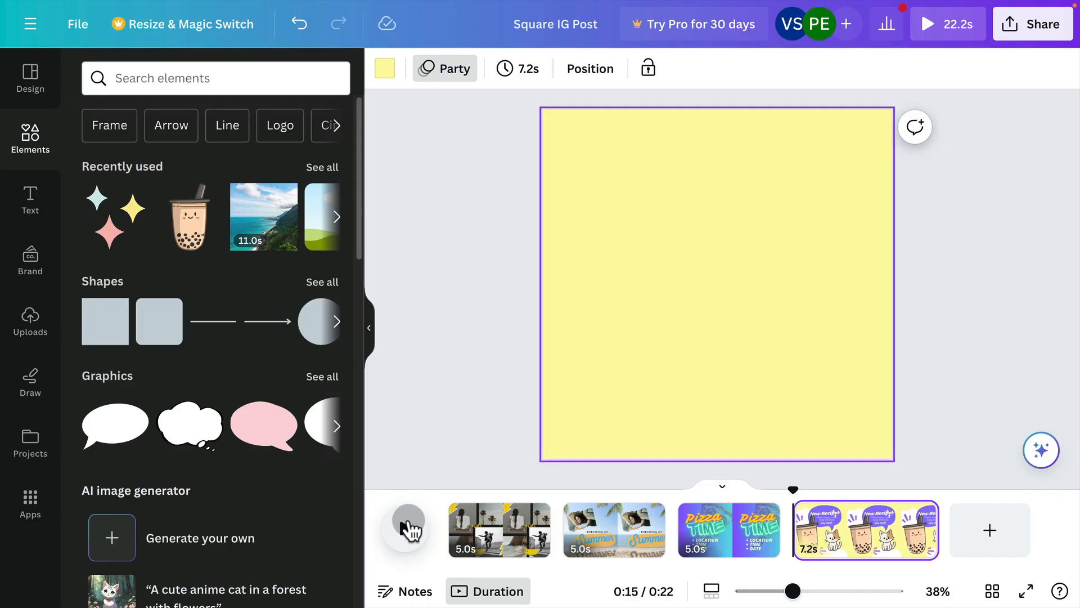
pyautogui.click(408, 530)
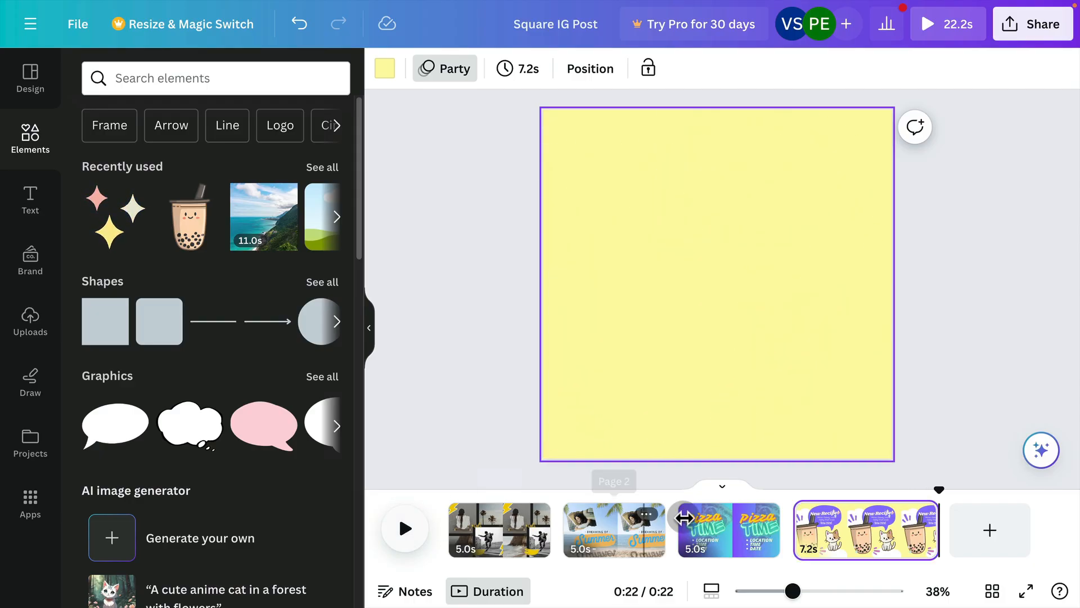
pyautogui.moveTo(935, 533); pyautogui.dragTo(893, 528)
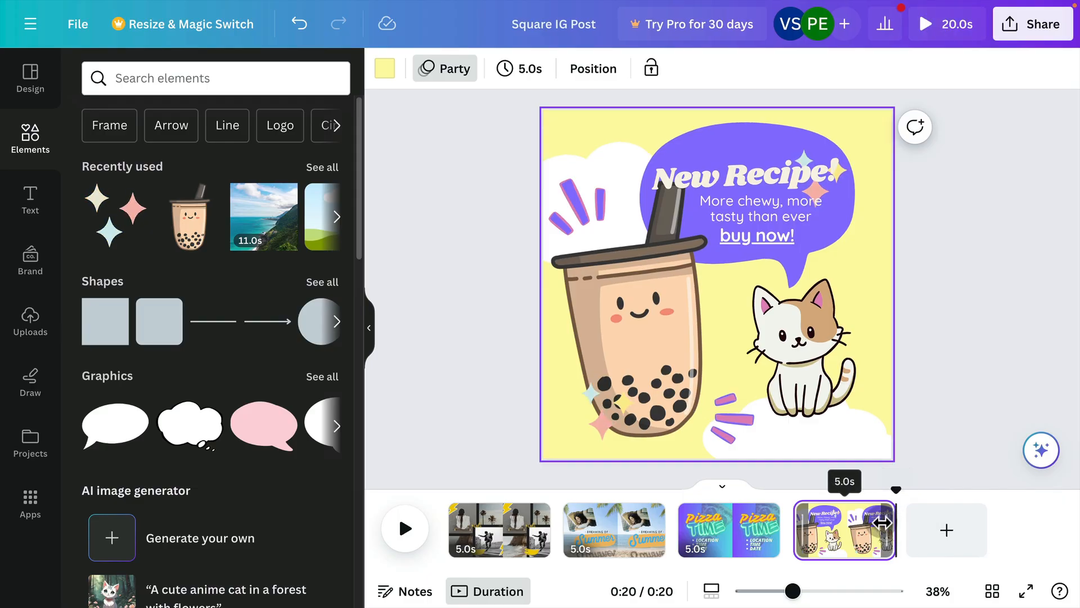
pyautogui.click(405, 529)
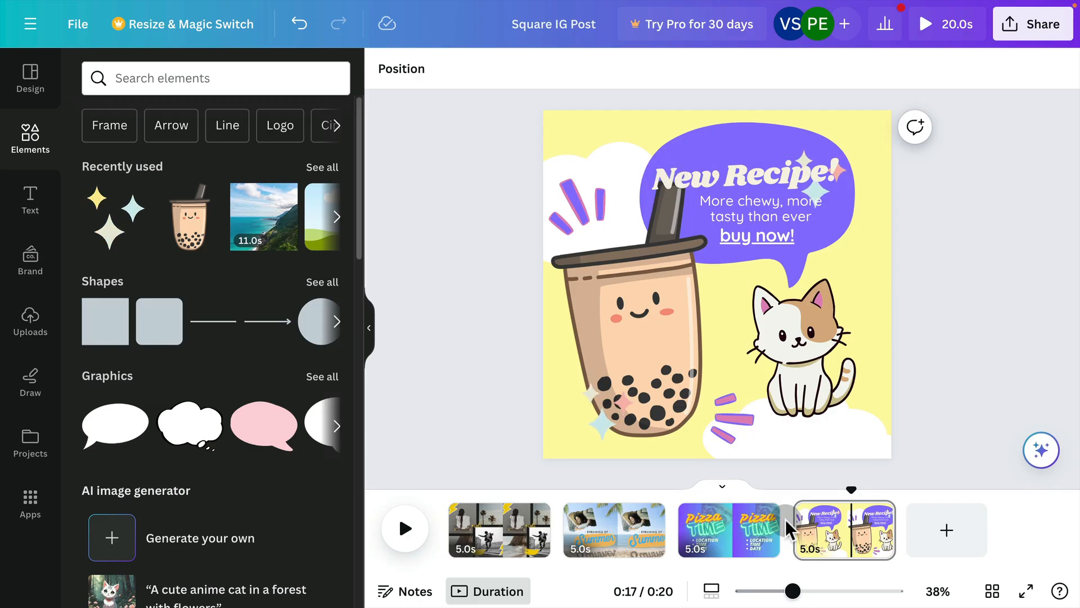
# Apply the Simple page animation to the "Pizza Time" page on both enter and exit.
pyautogui.click(749, 537)
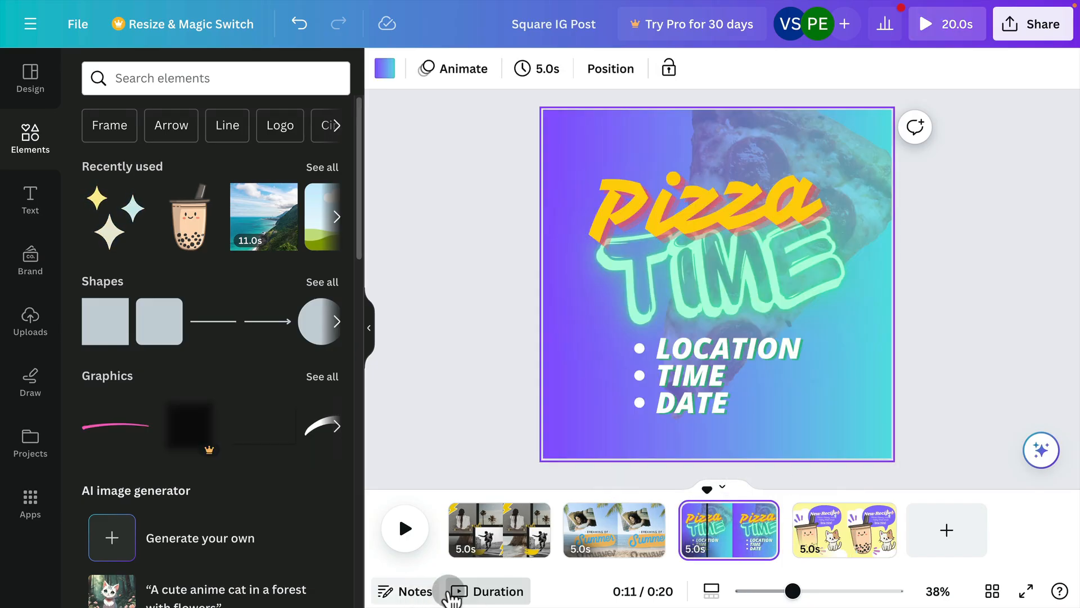
pyautogui.click(458, 591)
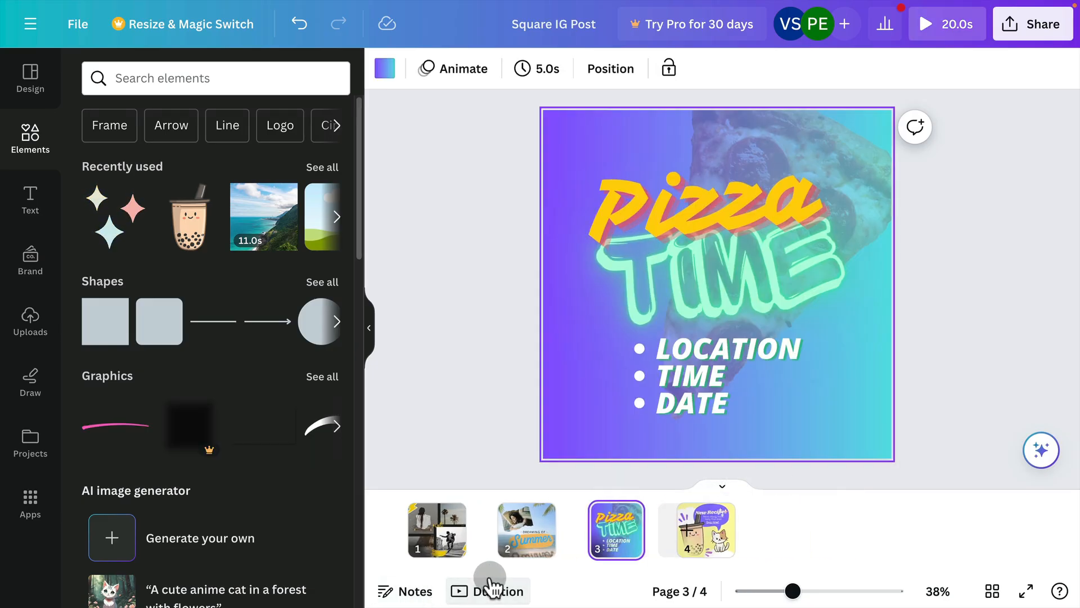
pyautogui.click(715, 490)
pyautogui.click(717, 222)
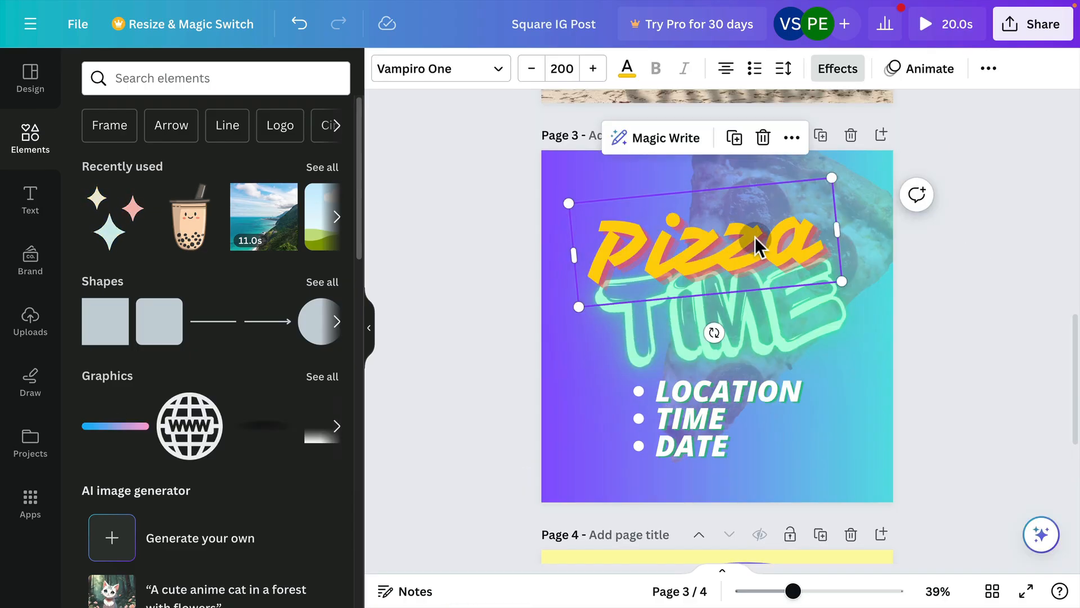
pyautogui.click(928, 69)
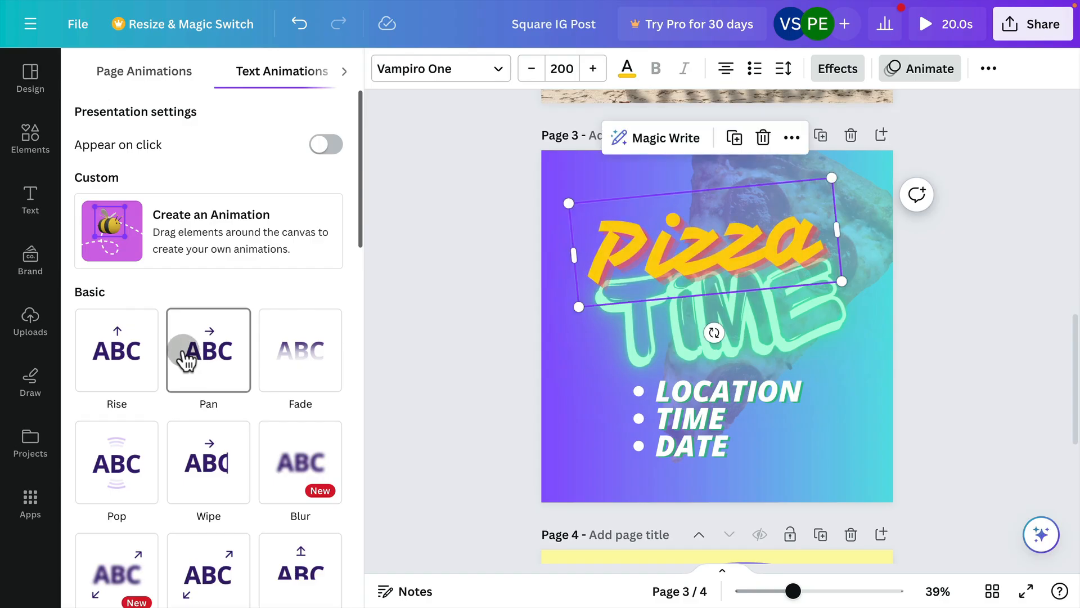
pyautogui.click(161, 80)
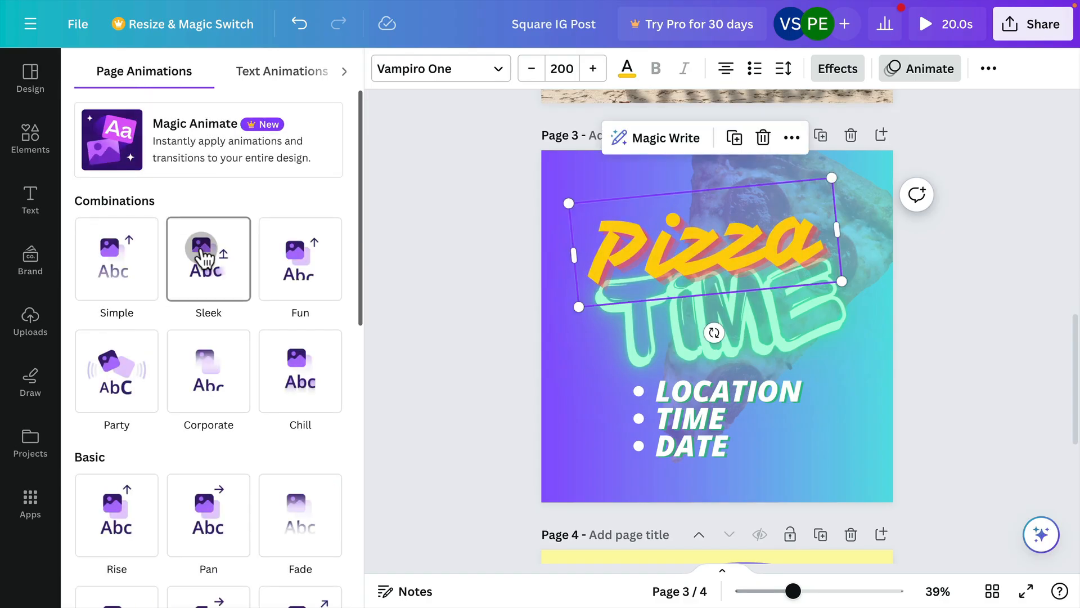
pyautogui.click(111, 274)
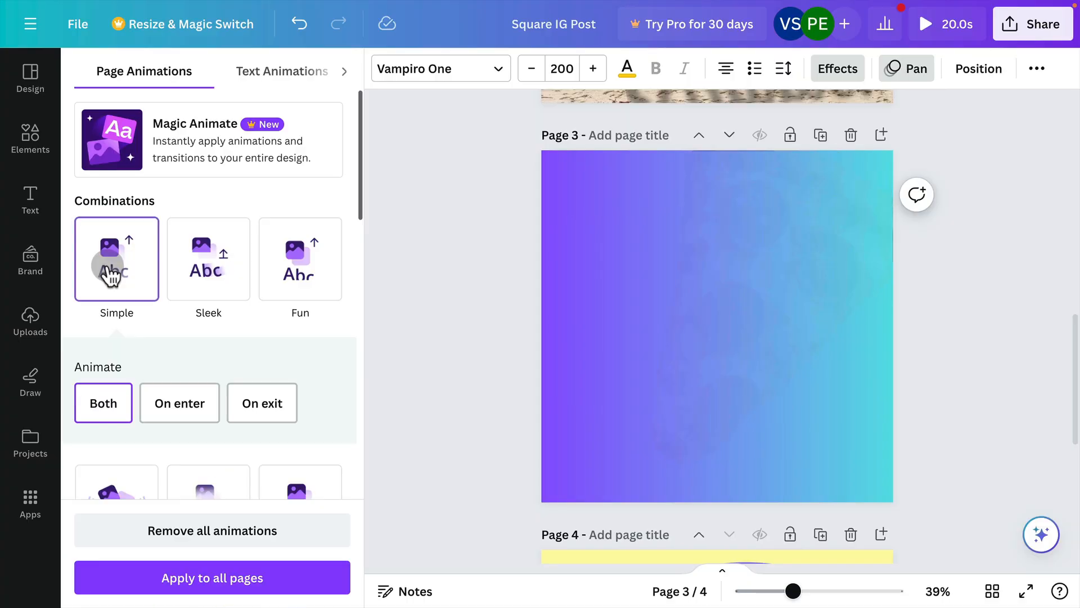
pyautogui.click(244, 539)
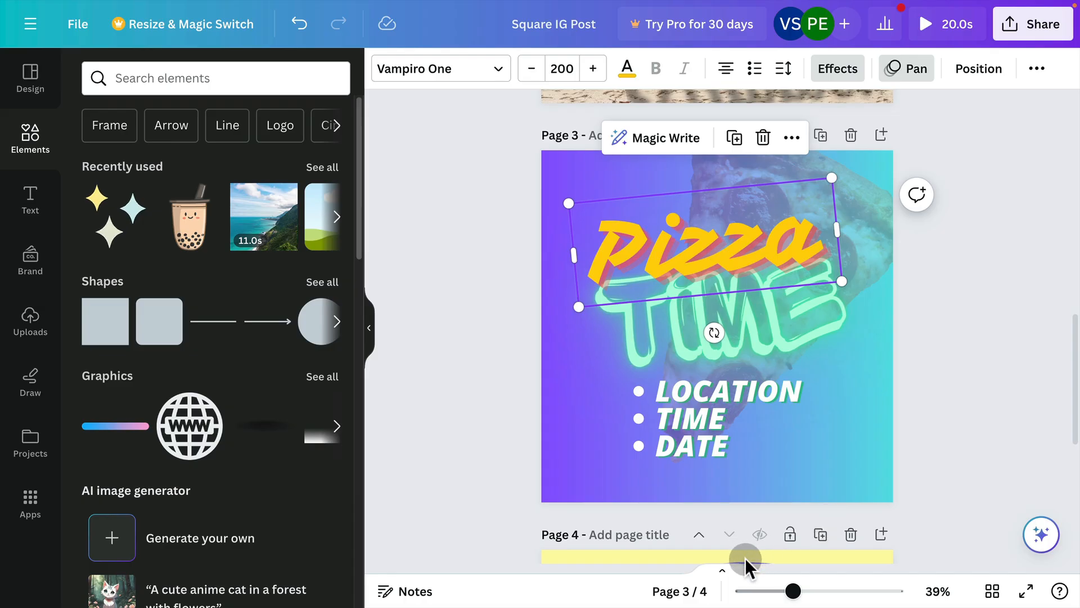
# Play the "Pizza Time" page from its start on the duration timeline and preview the whole design in full screen.
pyautogui.click(725, 570)
pyautogui.click(495, 590)
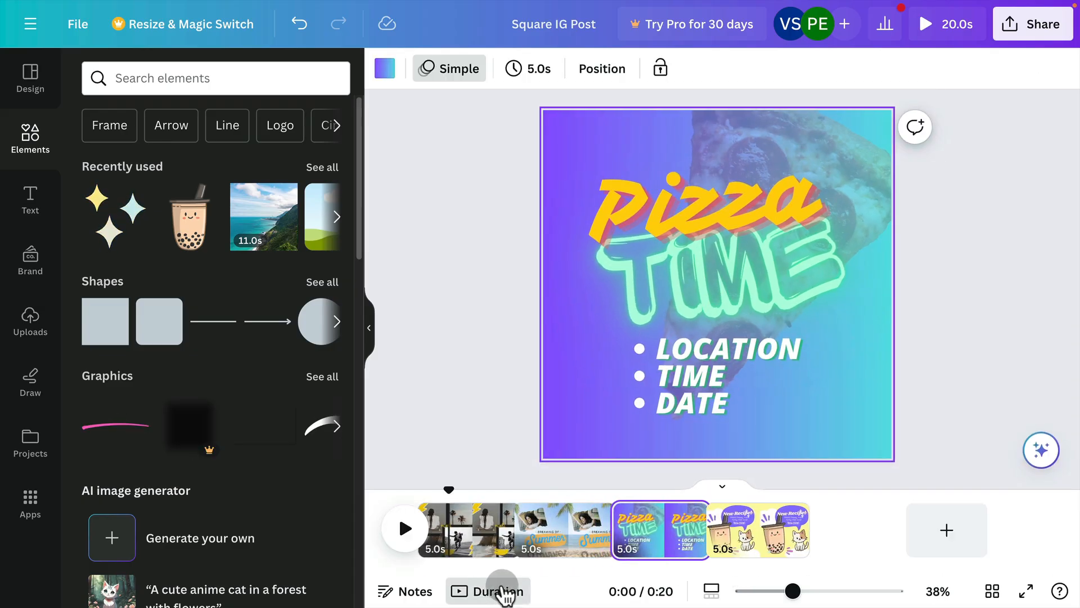
pyautogui.click(688, 529)
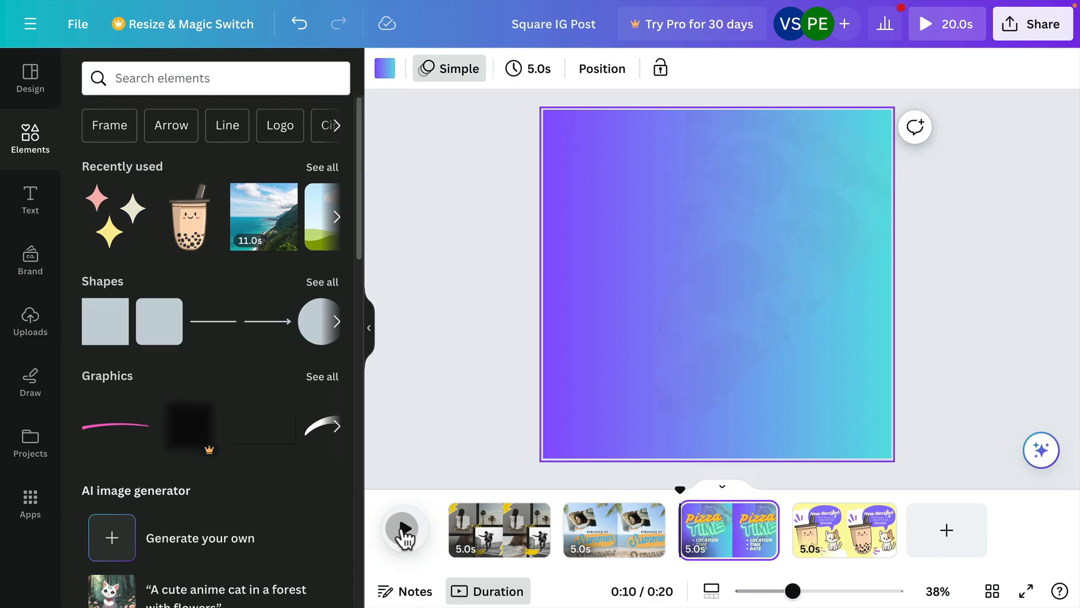
pyautogui.click(404, 528)
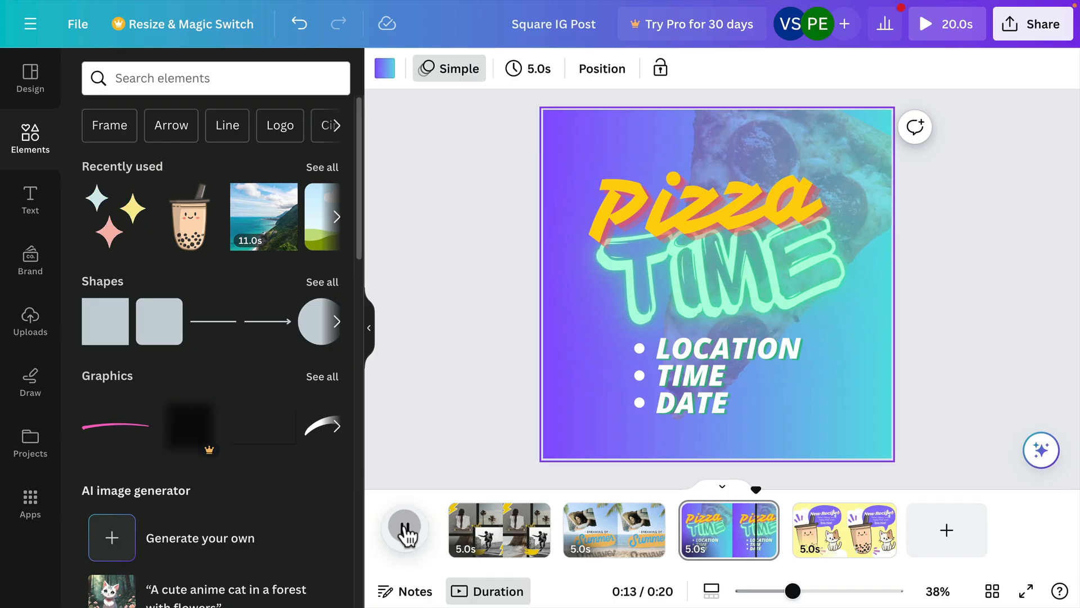
pyautogui.click(405, 531)
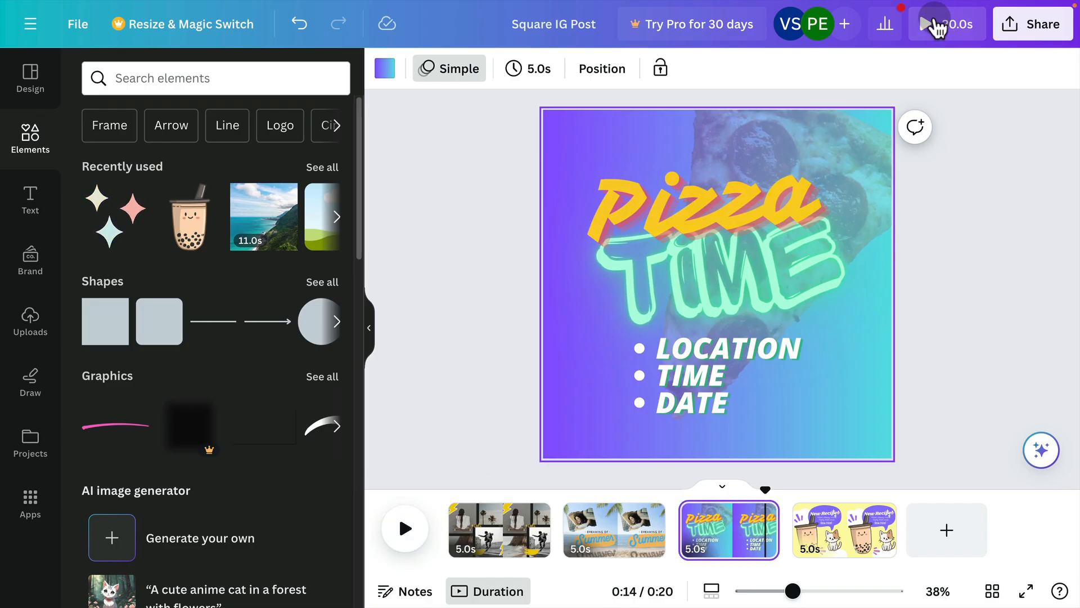
pyautogui.click(936, 25)
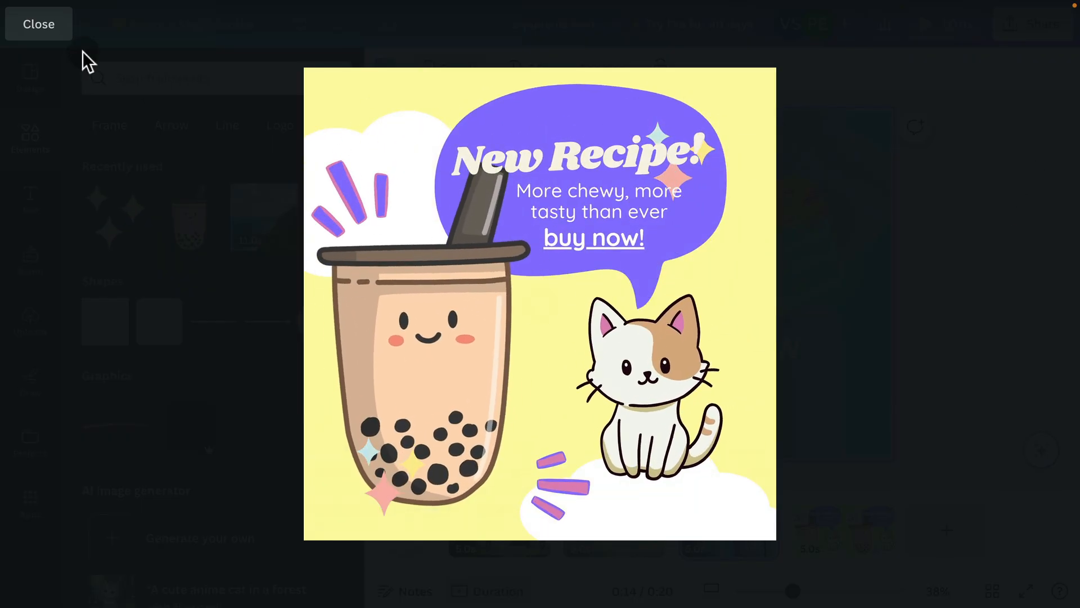
pyautogui.click(44, 22)
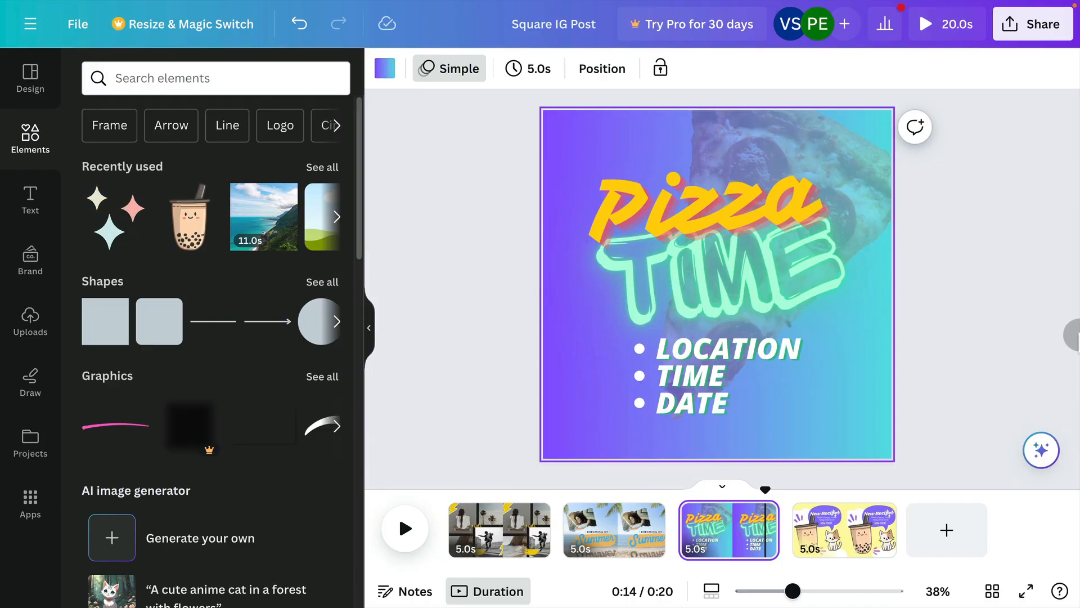
# Delete the "#cali", "Dreaming of Summer" and "Pizza Time" pages, keeping only the boba page, and preview it in full screen.
pyautogui.click(836, 528)
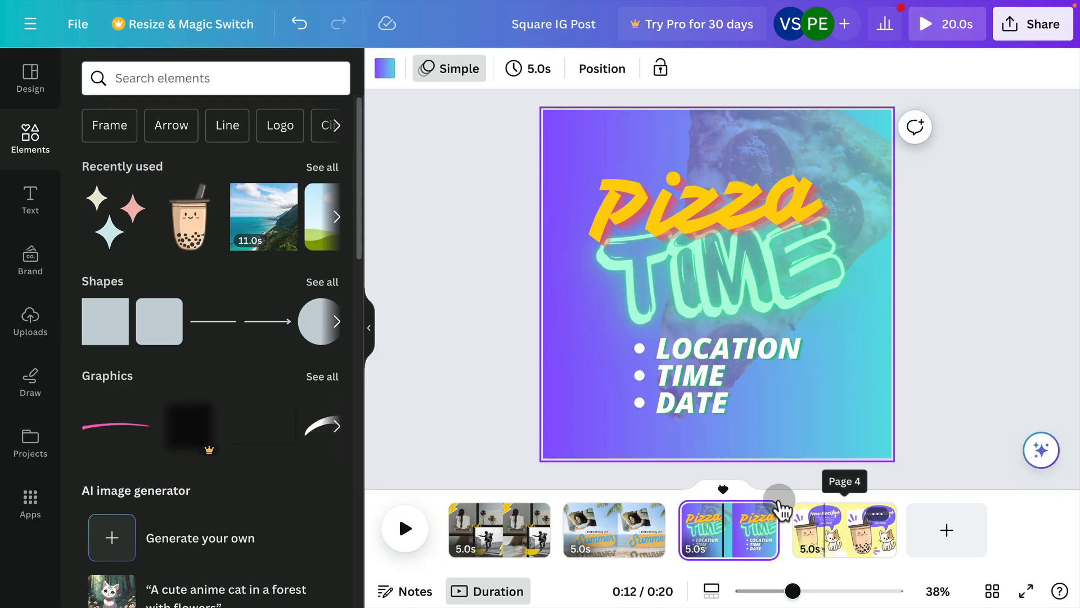
pyautogui.click(574, 510)
pyautogui.click(483, 514)
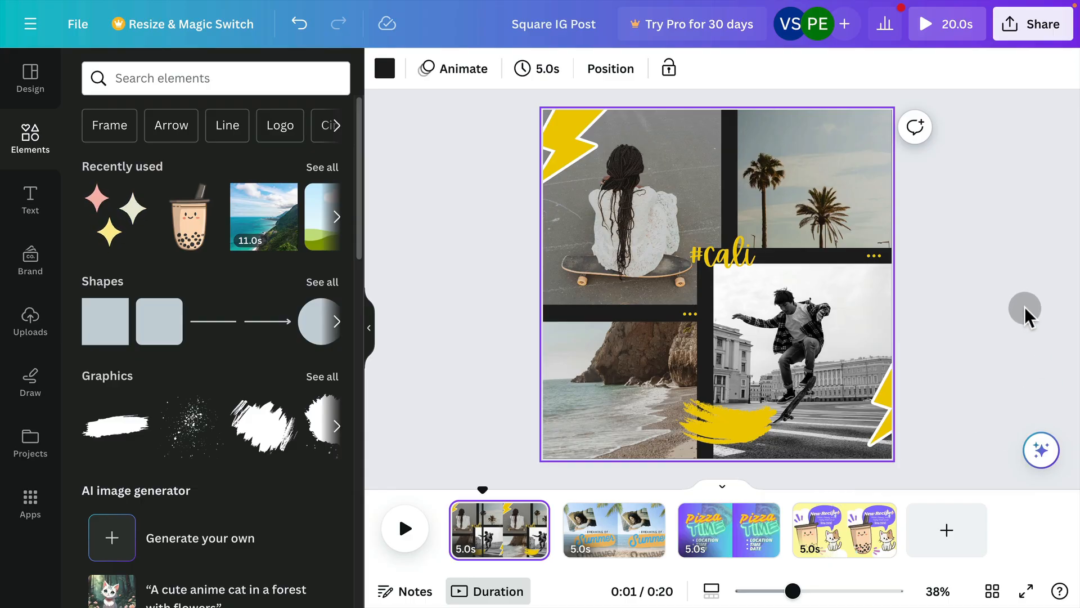
pyautogui.press('BackSpace')
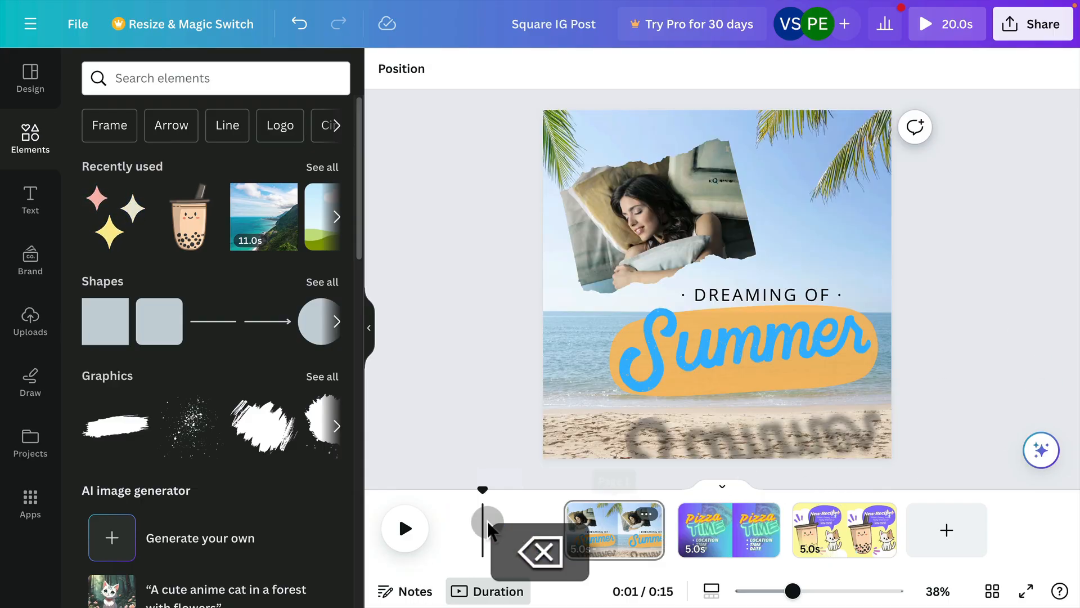
pyautogui.click(489, 526)
pyautogui.press('BackSpace')
pyautogui.press('BackSpace')
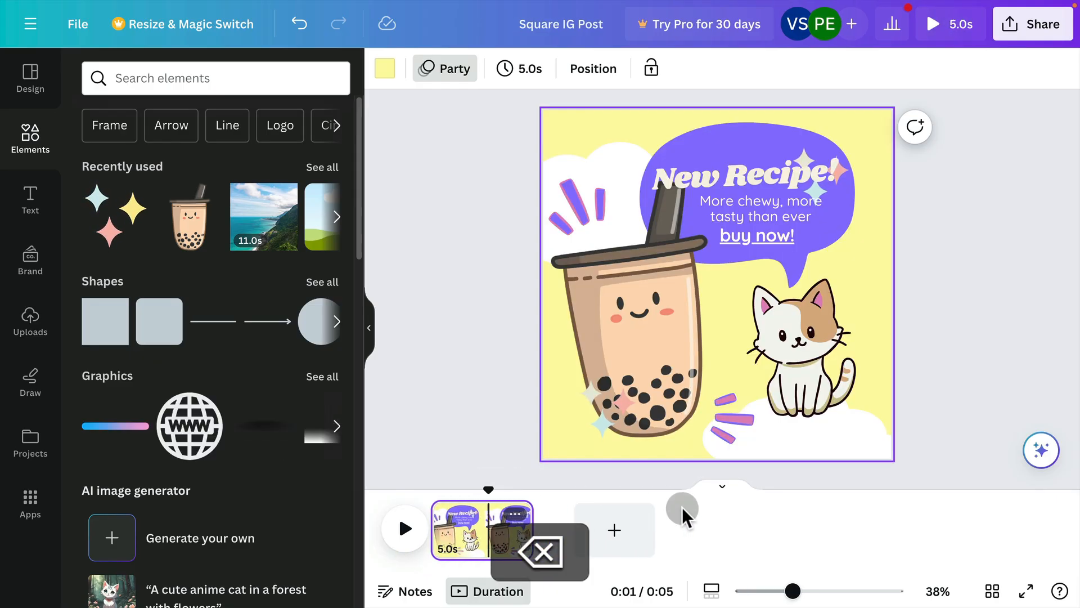
pyautogui.click(959, 33)
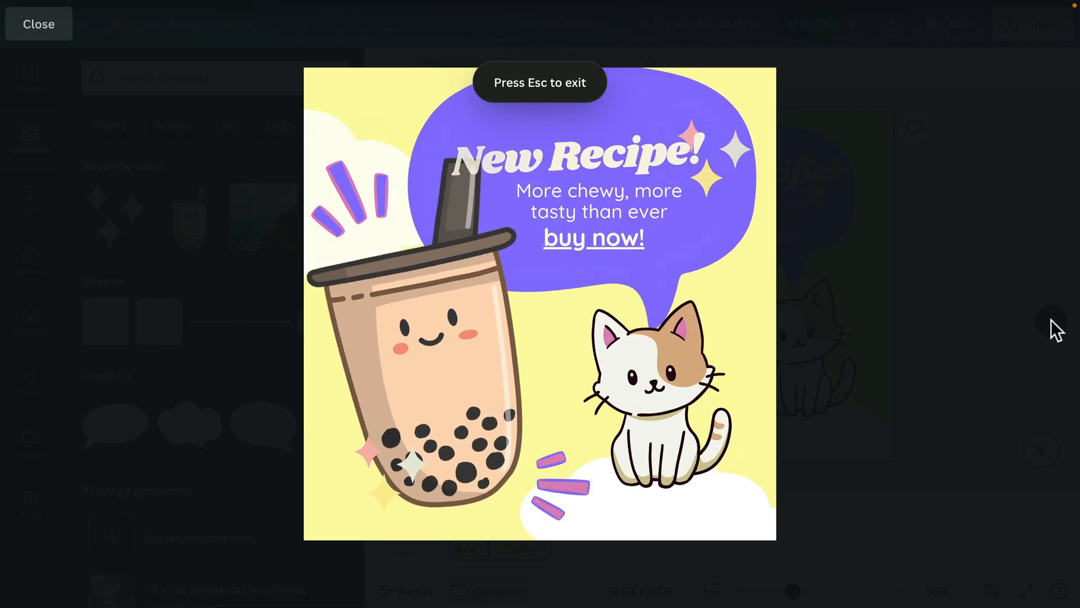
pyautogui.click(1025, 319)
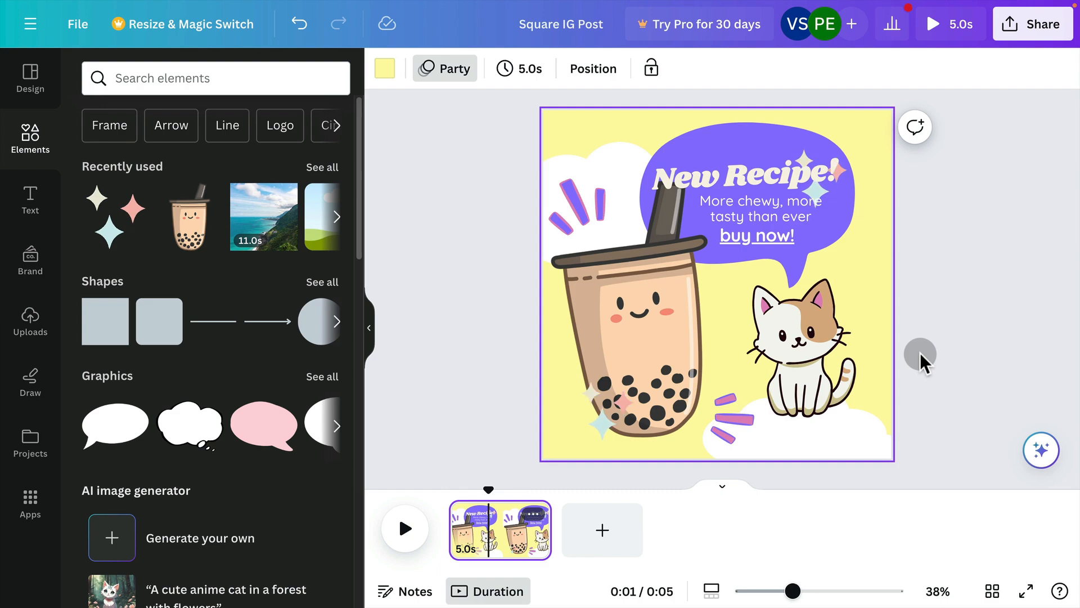